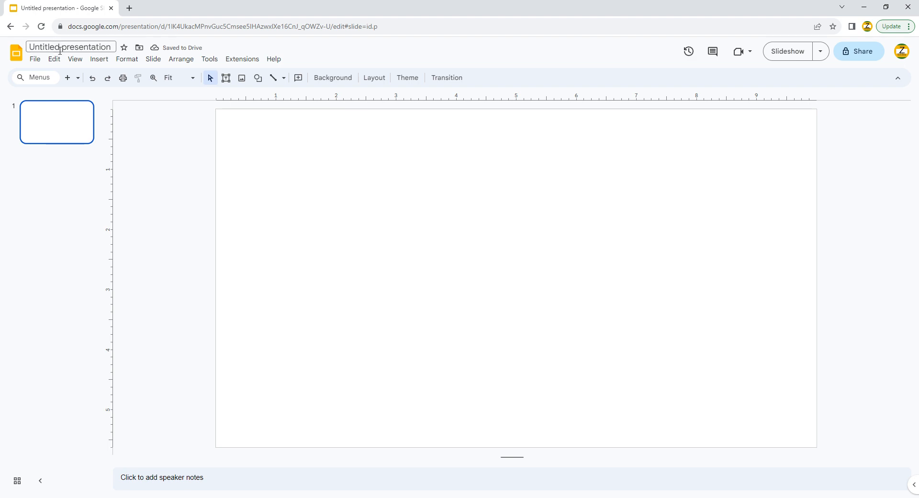
Step: Name the presentation "Mountian Landscape"
left_click(59, 48)
type("Mounti")
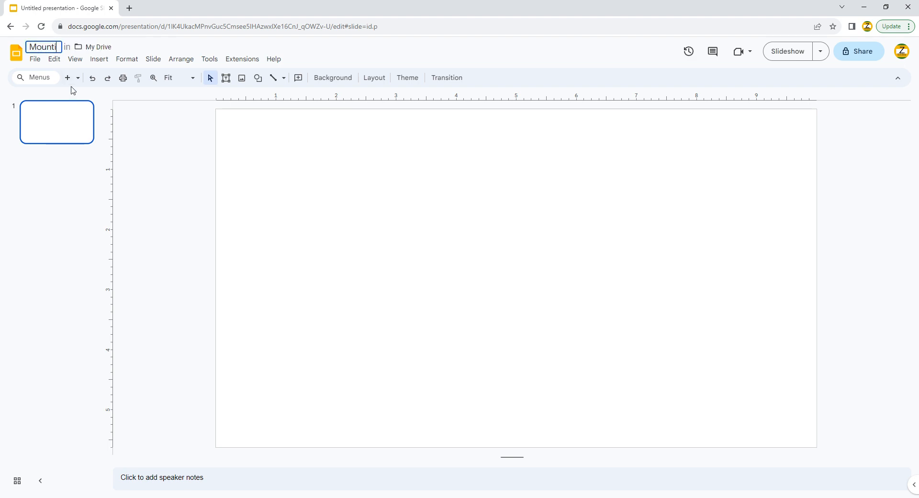
type("an Landsc")
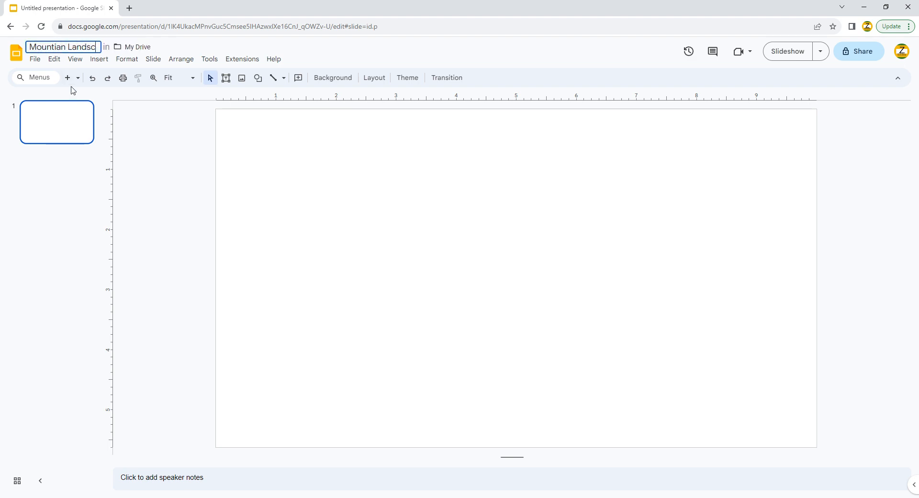
type("ape")
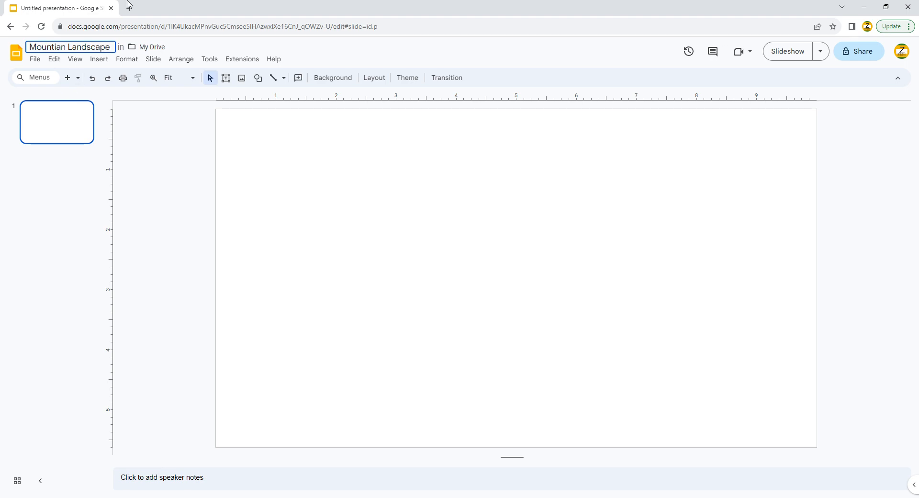
Step: Search Google Images for "tree" in a new browser tab and look through the pictures for a suitable tree
left_click(129, 8)
type("tree")
key("Return")
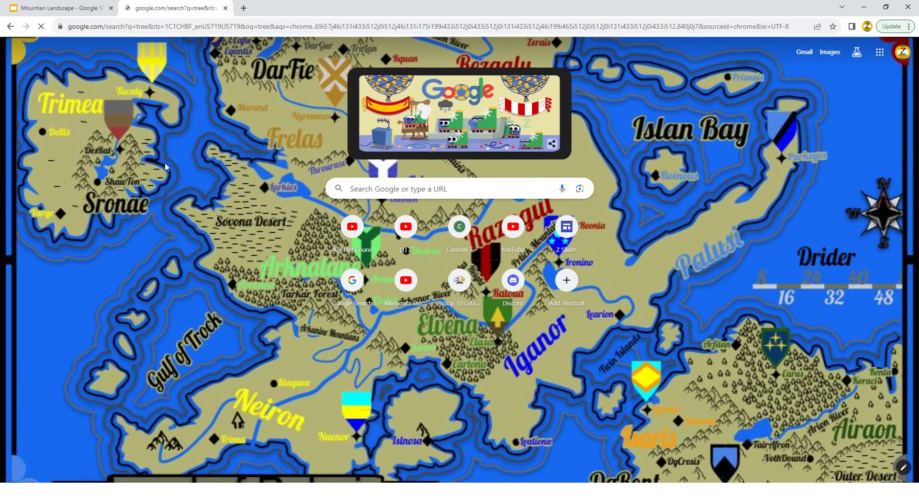
left_click(116, 99)
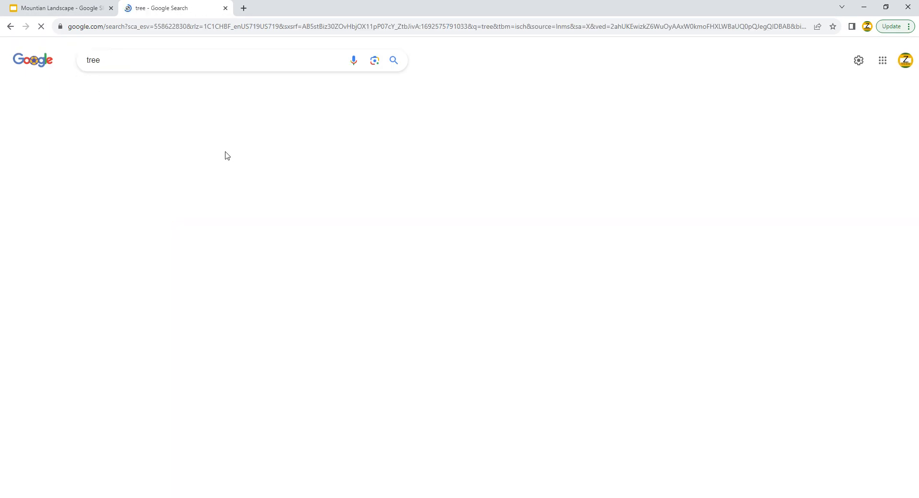
scroll(554, 300, "down", 1)
scroll(553, 300, "down", 3)
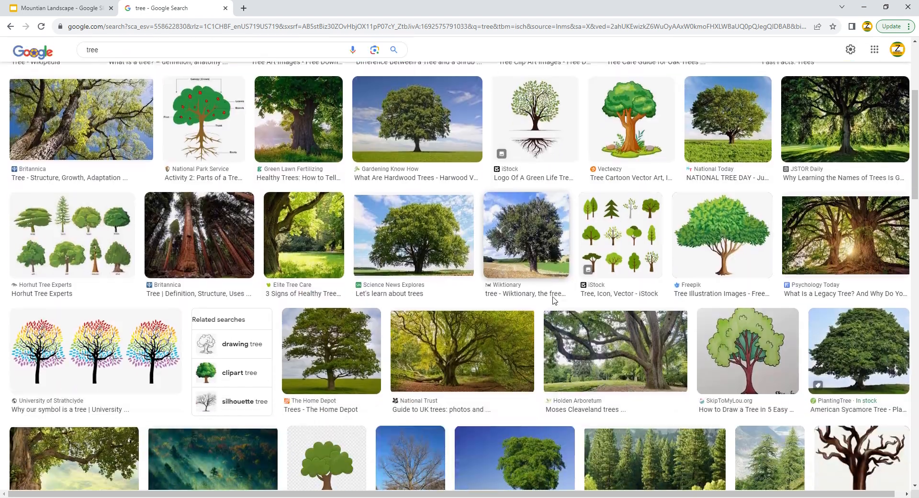
scroll(553, 304, "up", 5)
scroll(221, 305, "down", 3)
scroll(221, 305, "down", 4)
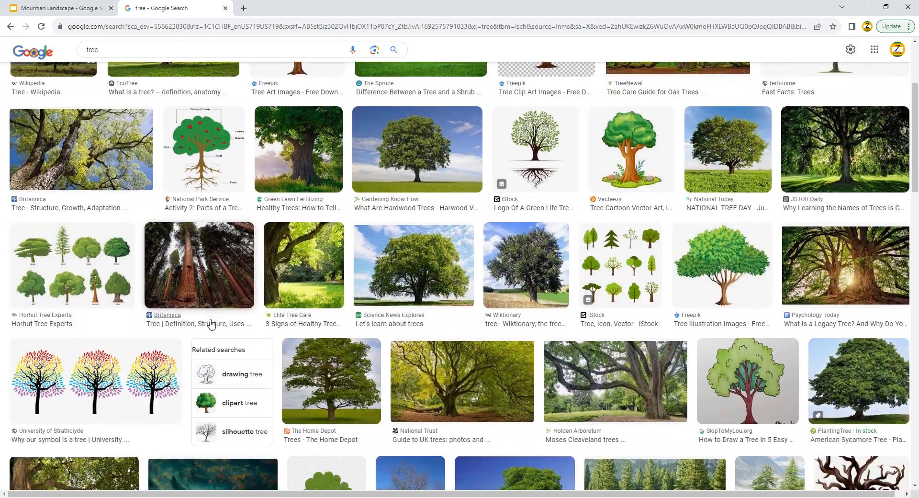
scroll(569, 378, "up", 7)
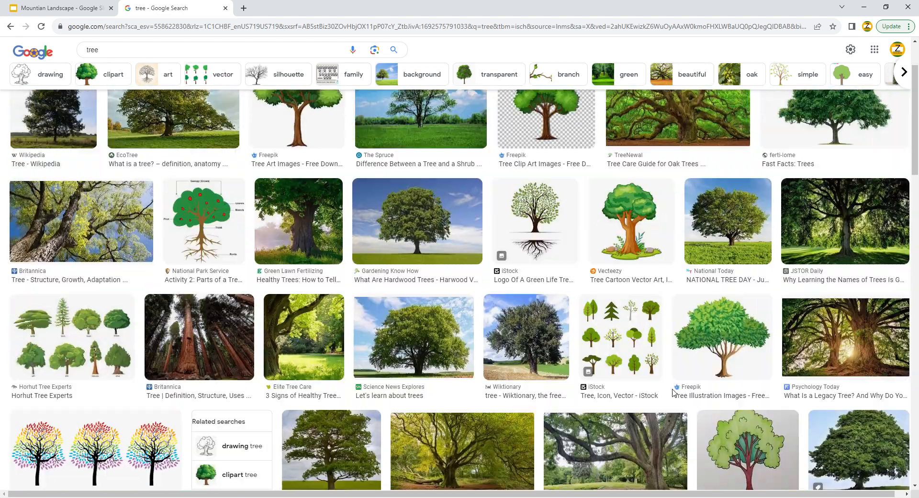
Step: Change the image search to "spruce tree" and open the Dreamstime picture of a single spruce on a white background
left_click(126, 62)
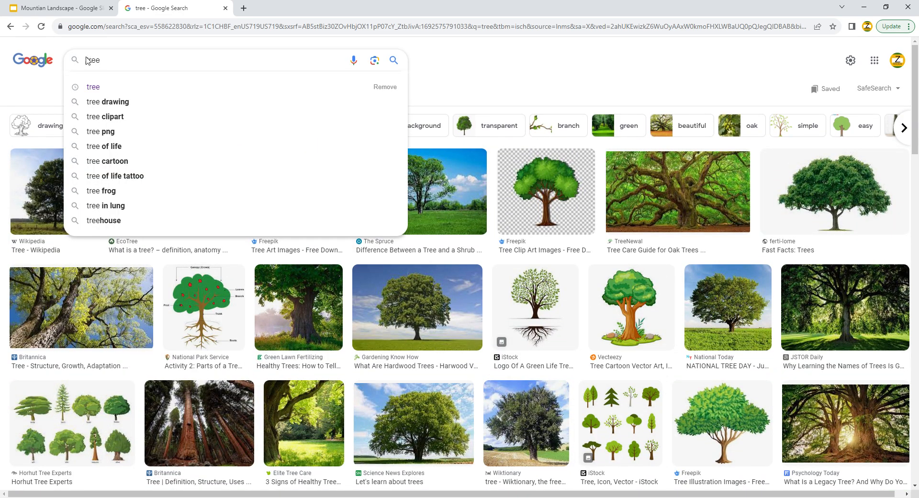
type("spruce")
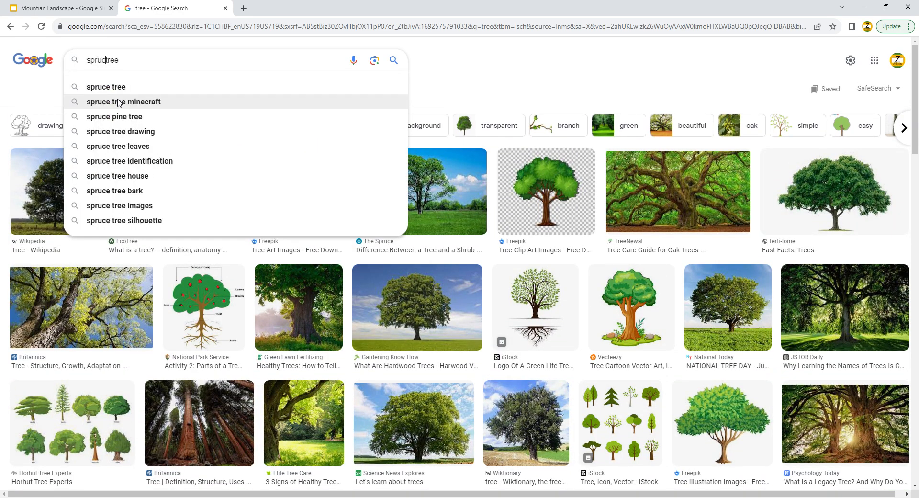
key("Return")
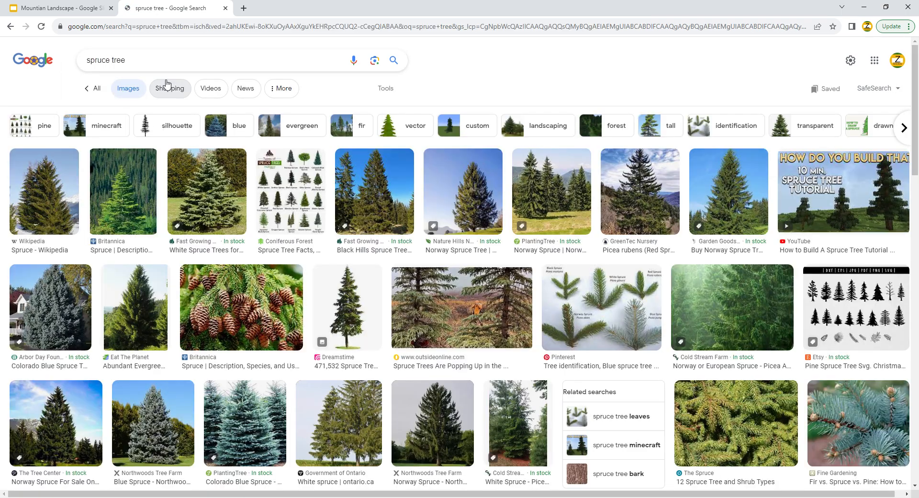
left_click(365, 272)
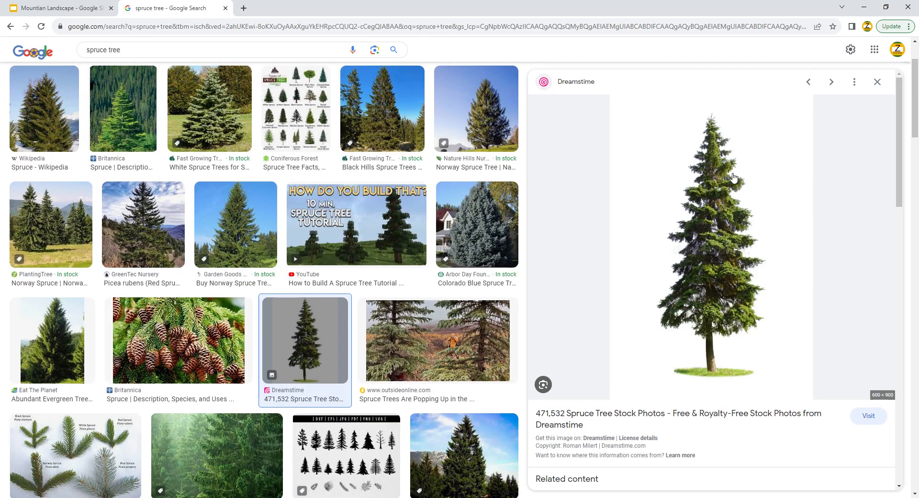
Step: Switch back to the Google Slides presentation and paste the copied spruce picture onto the blank slide
left_click(62, 8)
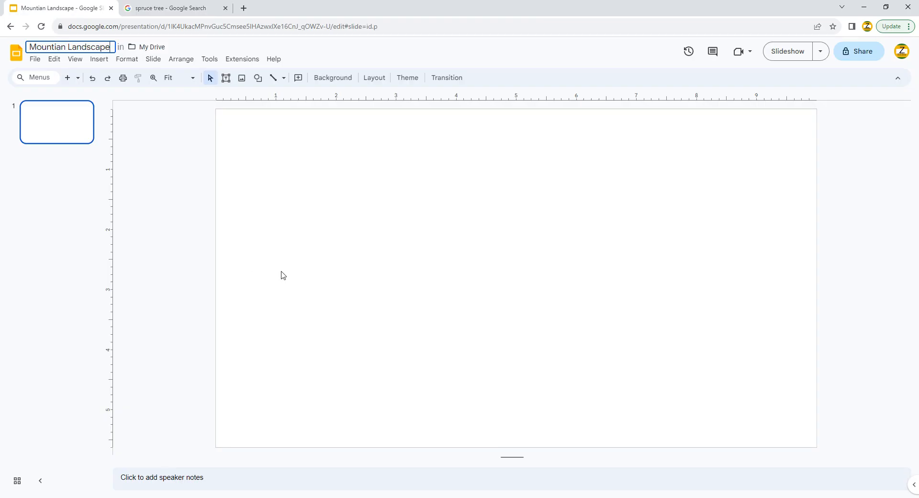
right_click(281, 275)
left_click(319, 312)
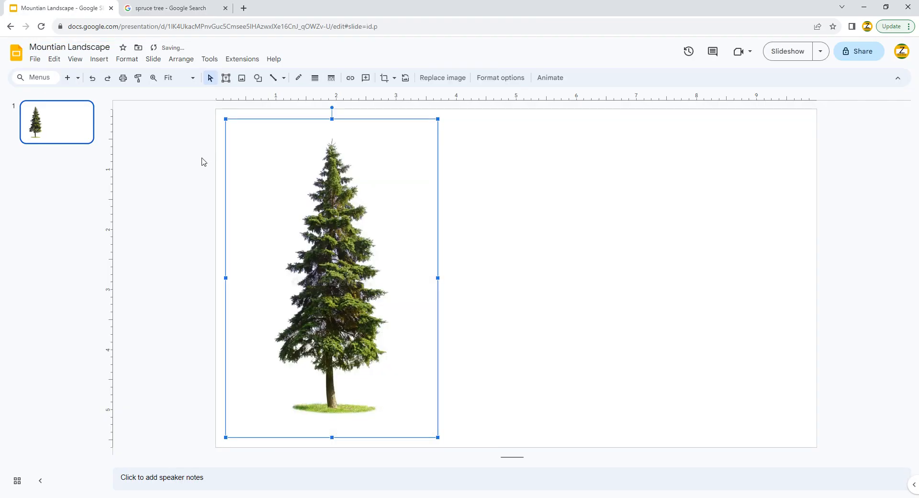
Step: Trace the left outline of the spruce with the Curve tool, from the tip along the branches down to the trunk
left_click(143, 81)
left_click(156, 78)
left_click_drag(195, 102, 299, 195)
scroll(143, 110, "up", 1)
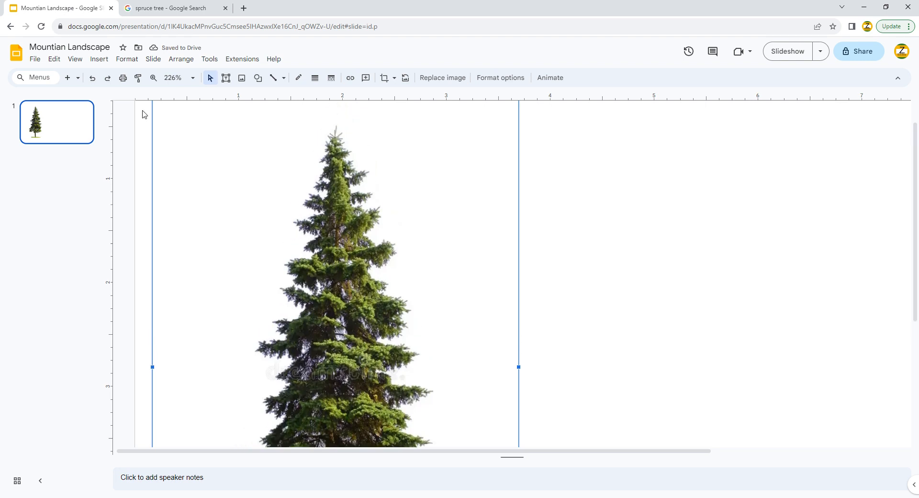
left_click(142, 113)
scroll(142, 113, "up", 1)
left_click(284, 78)
left_click(293, 157)
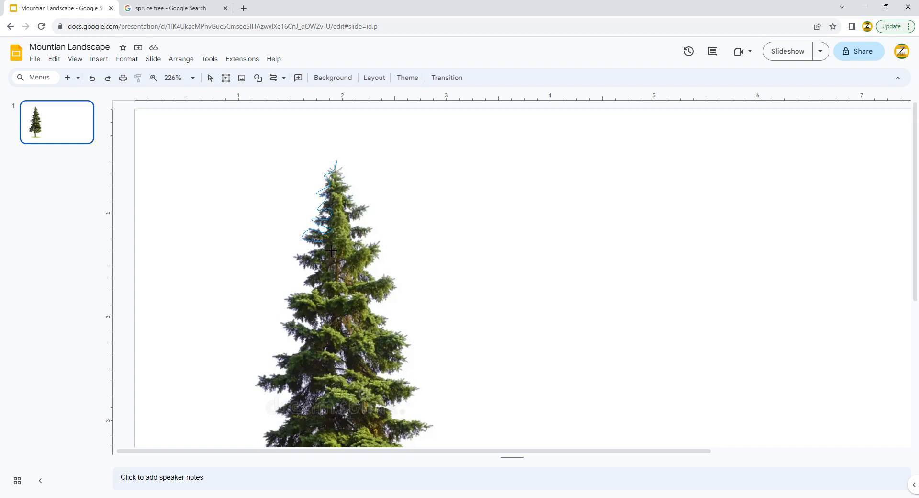
mouse_move(321, 256)
left_mouse_down()
mouse_move(306, 261)
mouse_move(327, 276)
mouse_move(279, 375)
left_mouse_up()
left_click(275, 410)
left_click(289, 417)
scroll(290, 418, "down", 3)
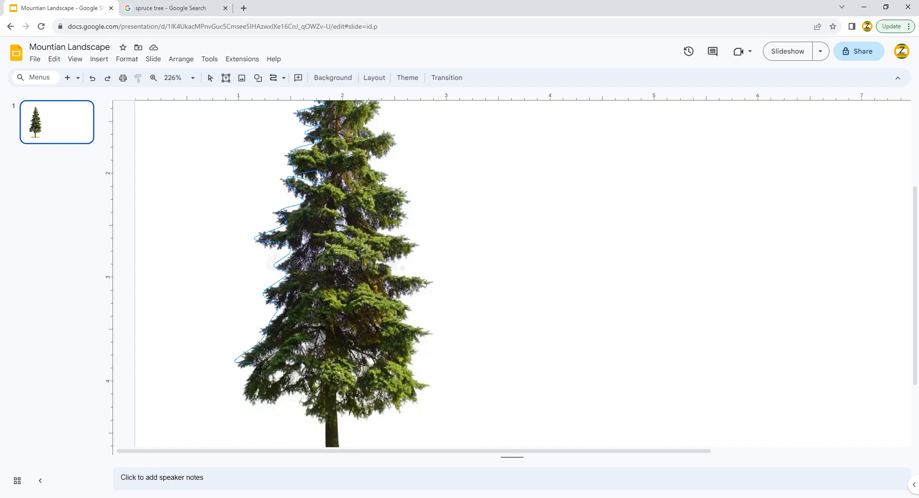
left_click(245, 410)
scroll(328, 425, "down", 3)
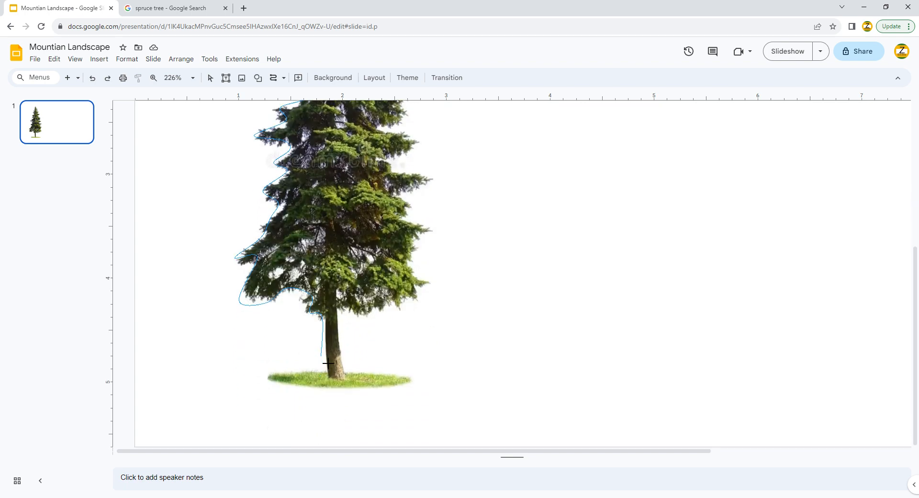
Step: Continue the curve around the trunk base and up the spruce's right branches, closing the outline at the tip
left_click(335, 386)
left_click(351, 388)
left_click(429, 182)
left_click(416, 145)
scroll(408, 131, "up", 3)
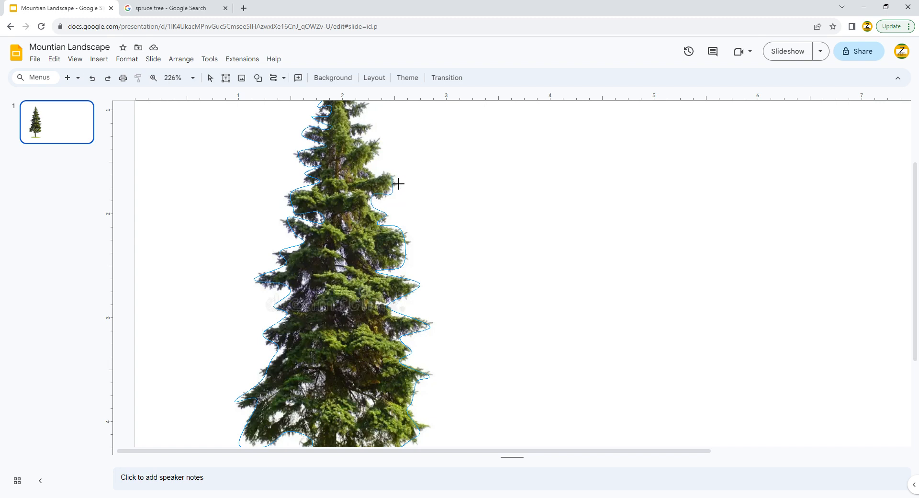
left_click(381, 140)
scroll(378, 158, "up", 2)
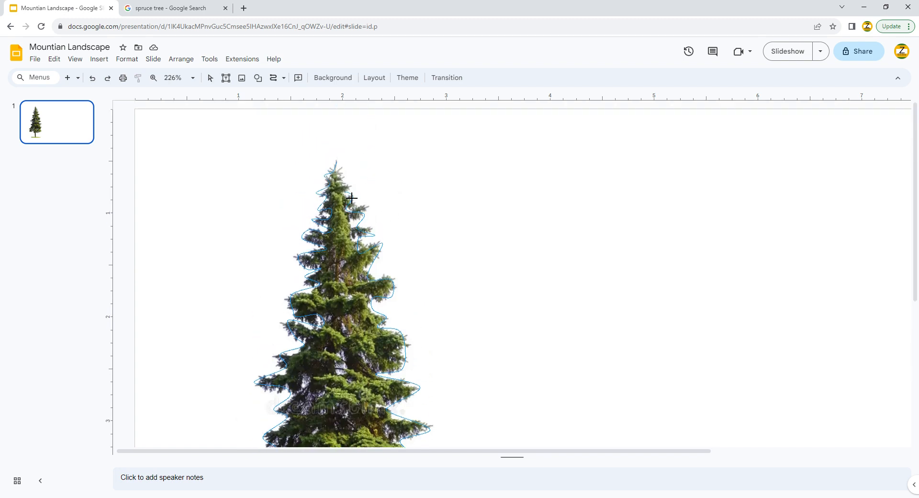
left_click(344, 168)
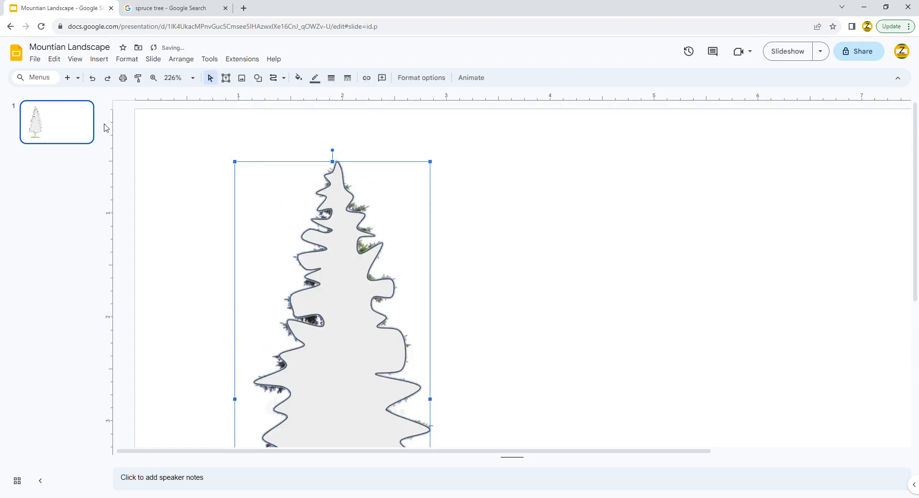
Step: Fit the slide in the view, then add a second slide and delete all its placeholders
left_click(177, 78)
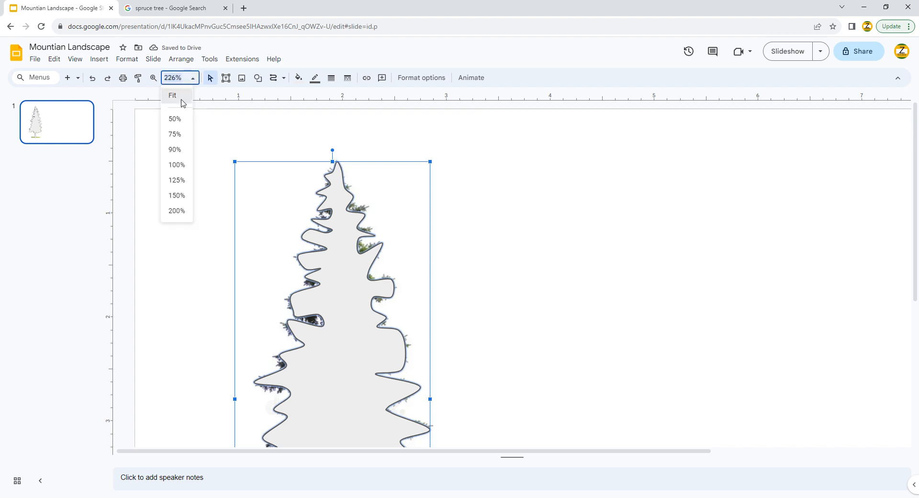
left_click(179, 95)
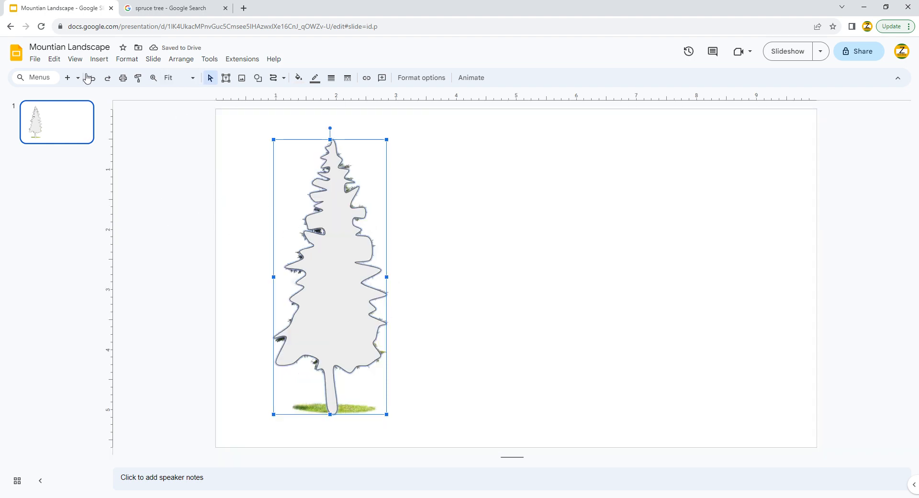
left_click(70, 77)
key("ctrl+a")
key("Delete")
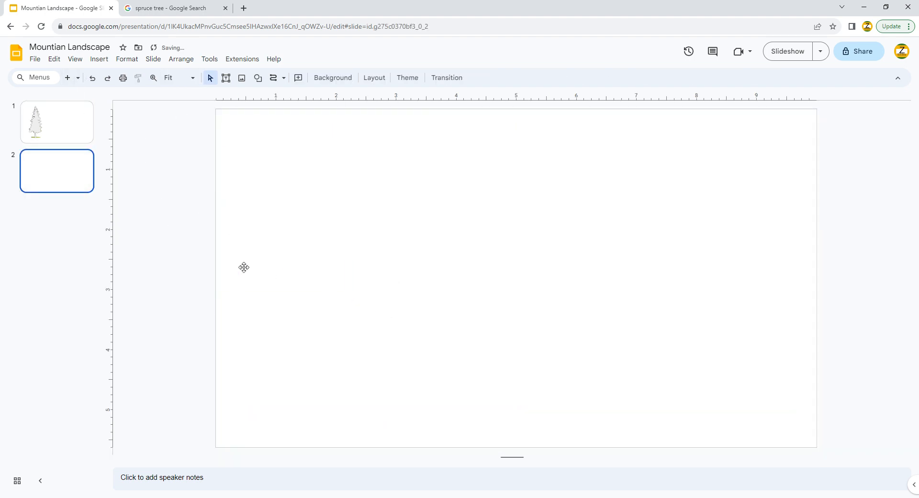
Step: Draw a closed curve shape with a gently wavy top as the ground along the bottom of slide 2, extending past both slide edges
left_click(278, 82)
left_click(222, 417)
left_click(240, 426)
left_click(283, 433)
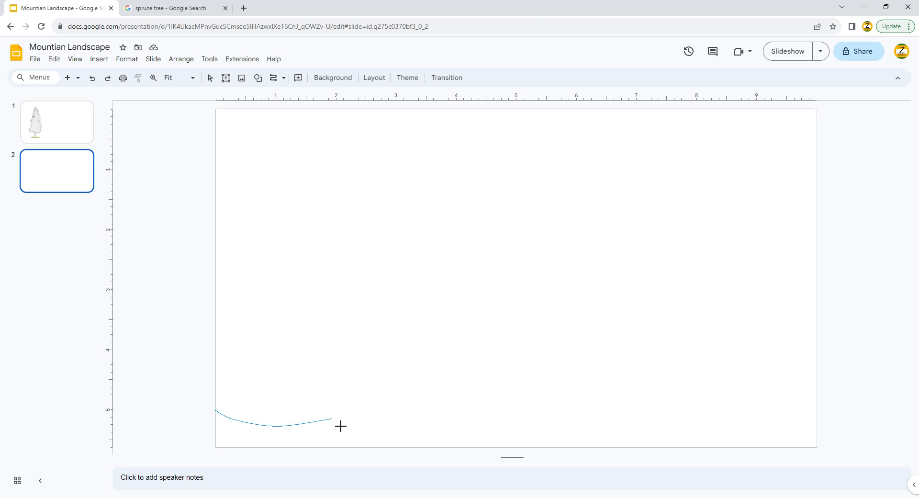
left_click(343, 425)
left_click(389, 432)
left_click(478, 432)
left_click(575, 424)
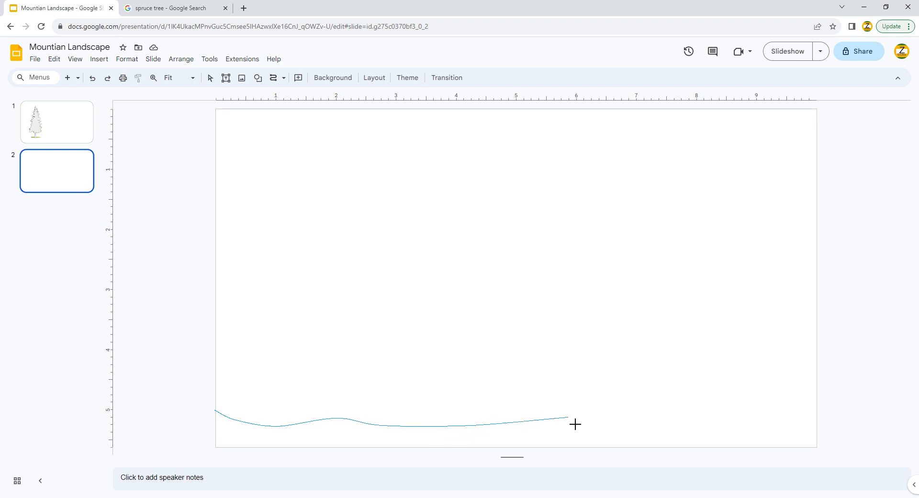
left_click(695, 423)
left_click(774, 430)
left_click(850, 434)
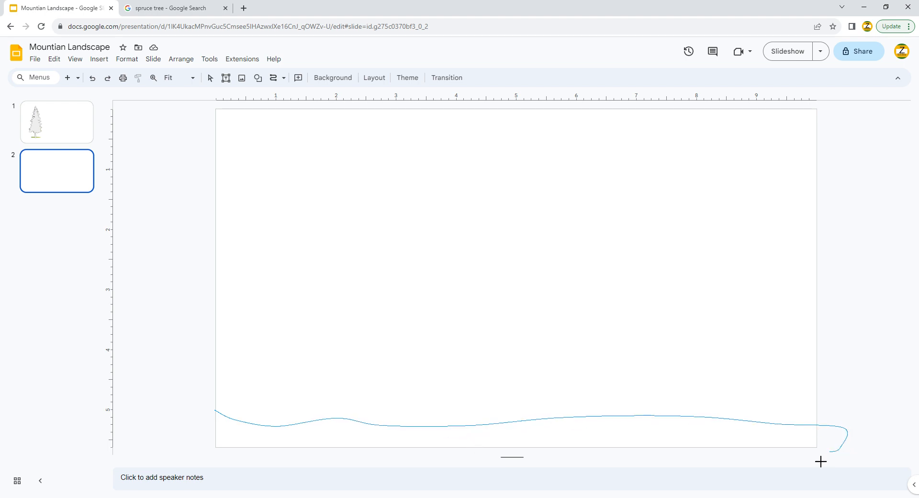
left_click(162, 450)
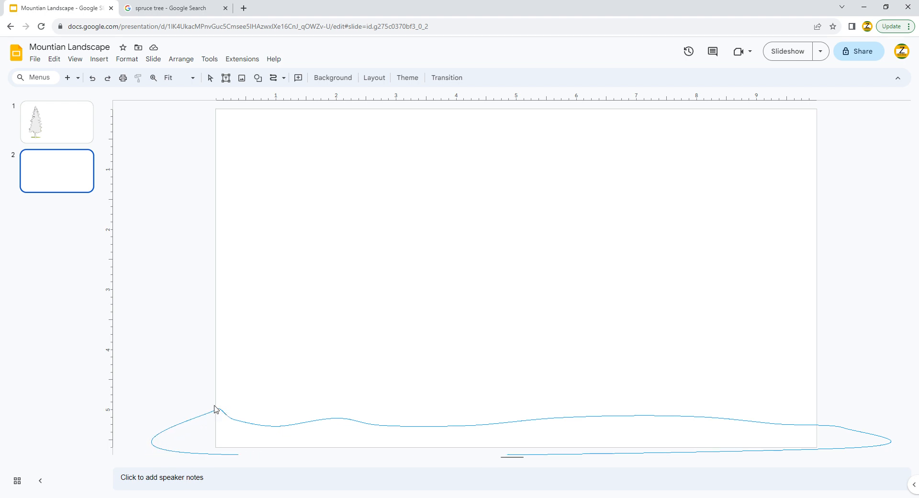
left_click(215, 408)
left_click(164, 238)
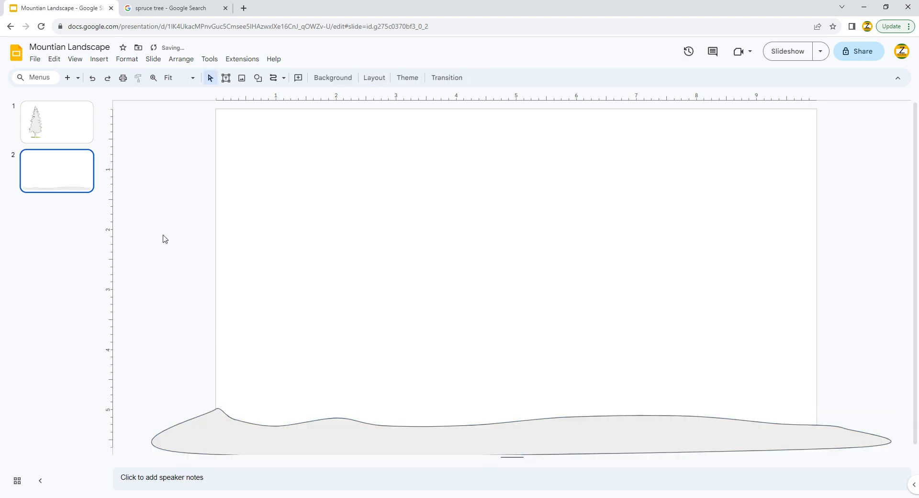
Step: Draw a closed polyline shape with a jagged ridge above the ground curve, spanning the whole slide width and extending past both edges
left_click(283, 78)
left_click(288, 172)
left_click(190, 407)
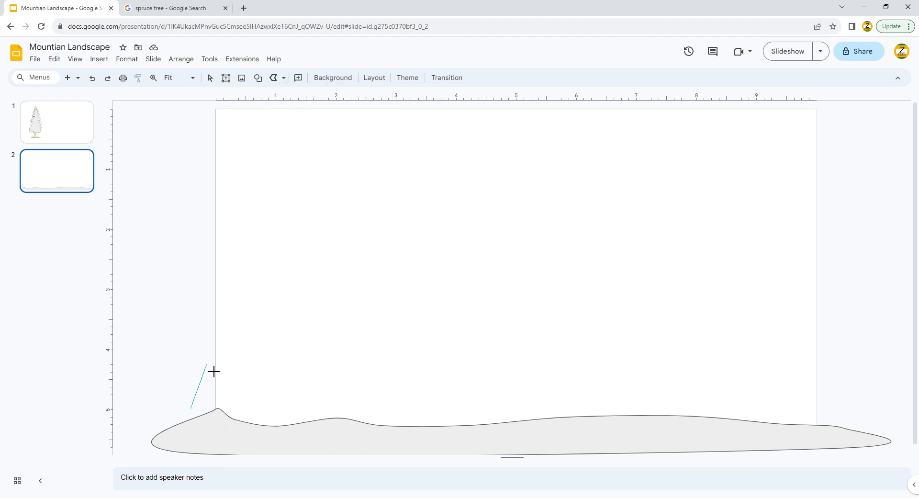
left_click(213, 370)
left_click(259, 387)
left_click(320, 365)
left_click(382, 369)
left_click(437, 386)
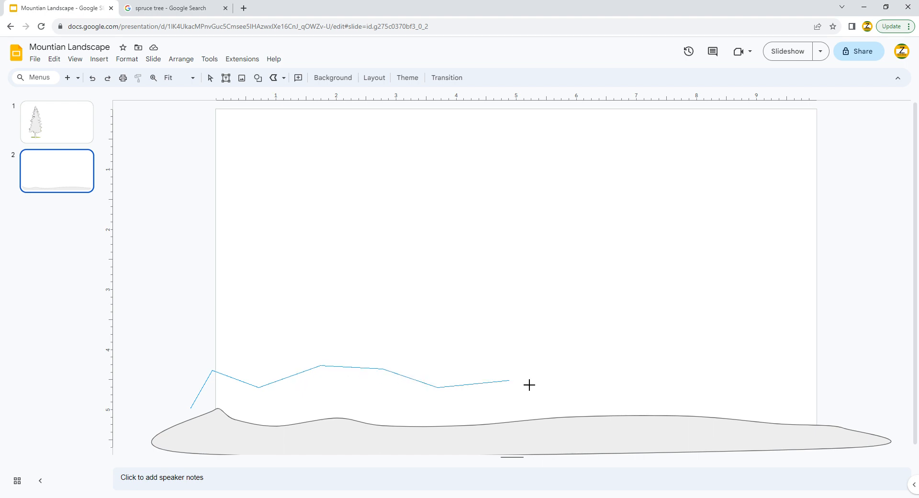
left_click(511, 371)
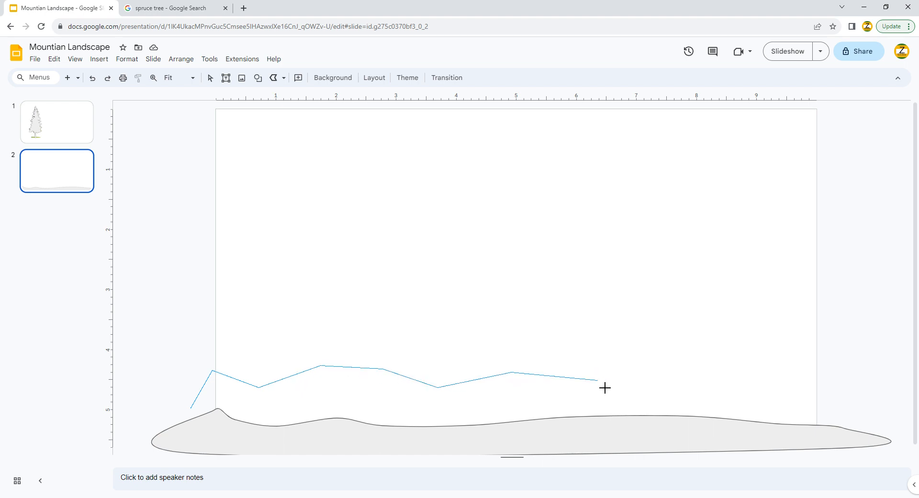
left_click(639, 383)
left_click(719, 370)
left_click(753, 351)
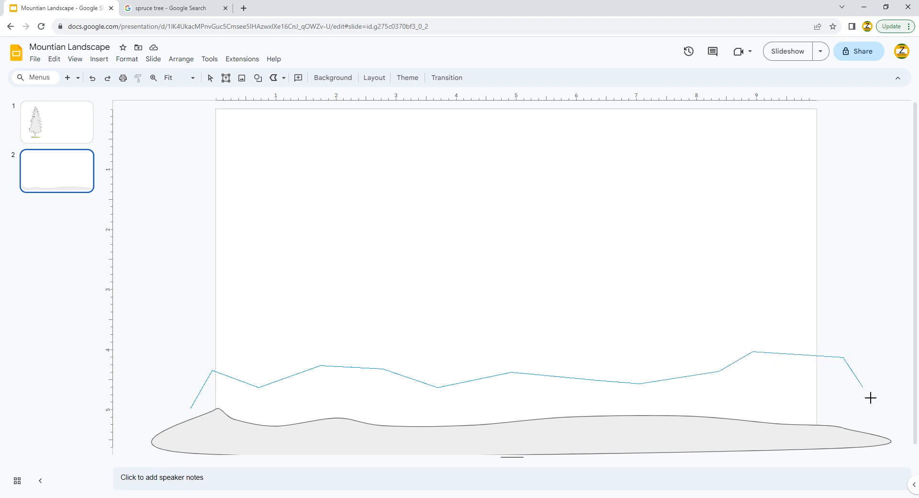
left_click(877, 412)
left_click(857, 451)
left_click(152, 450)
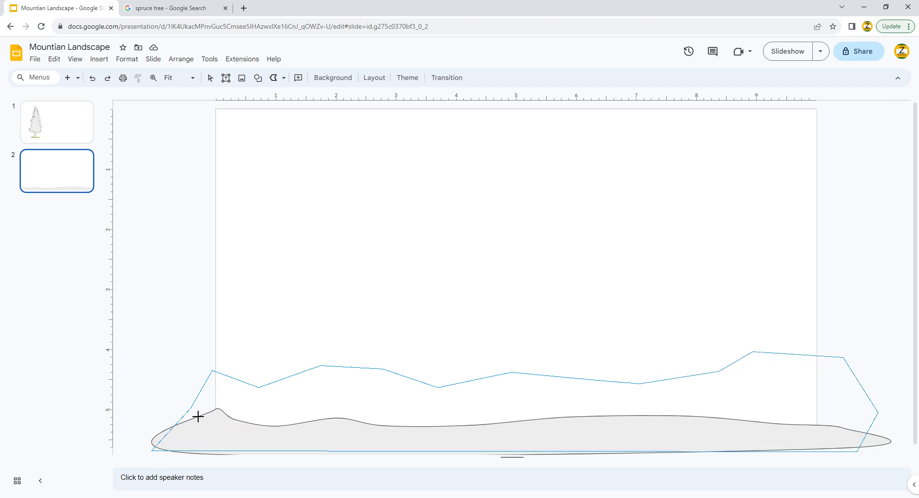
left_click(191, 408)
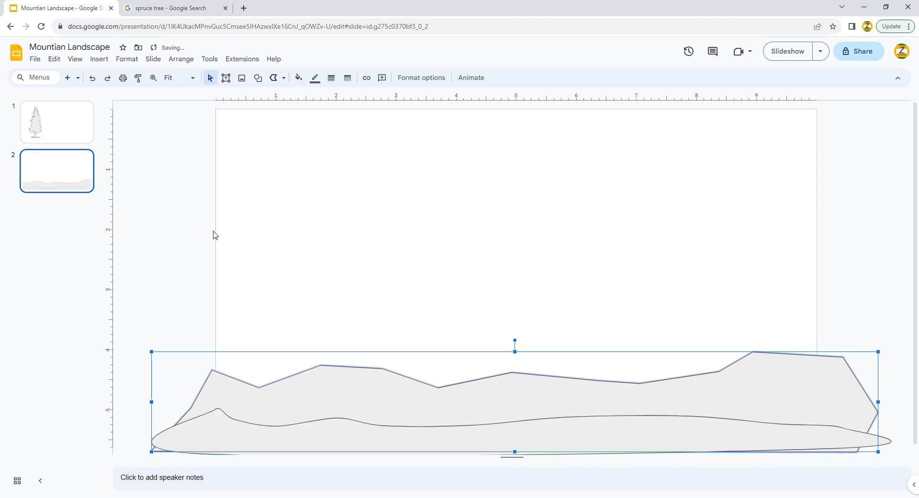
Step: Draw a closed polyline with jagged peaks above the first ridge, extending past both slide edges, and send it to the back
left_click(206, 268)
left_click(274, 78)
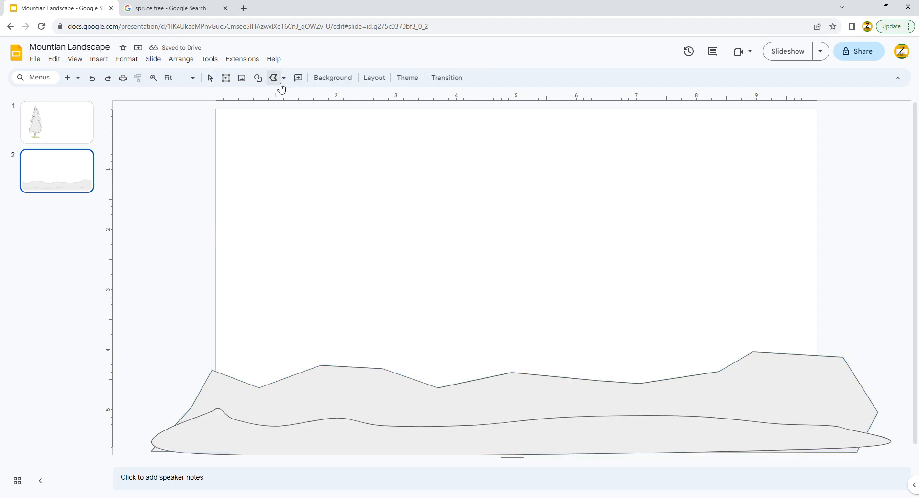
left_click(193, 370)
left_click(247, 291)
left_click(258, 332)
left_click(332, 316)
left_click(357, 276)
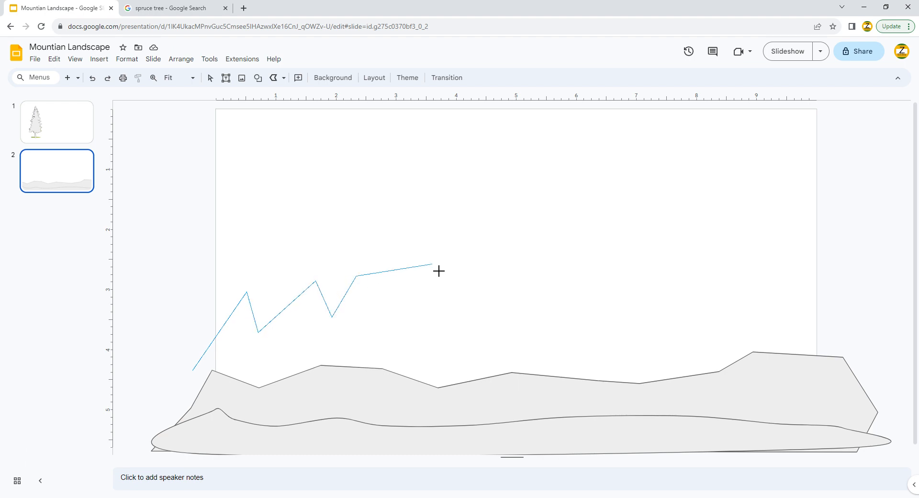
left_click(421, 291)
left_click(444, 333)
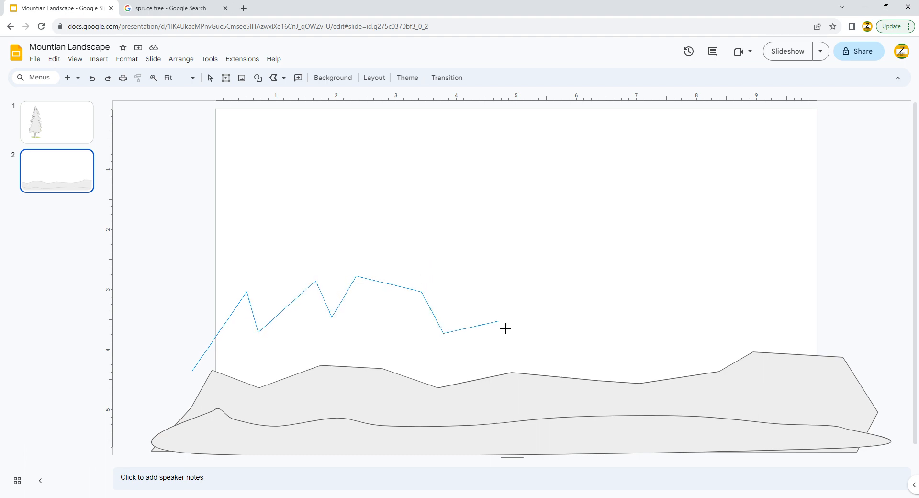
left_click(499, 321)
left_click(518, 297)
left_click(541, 290)
left_click(545, 326)
left_click(606, 331)
left_click(615, 305)
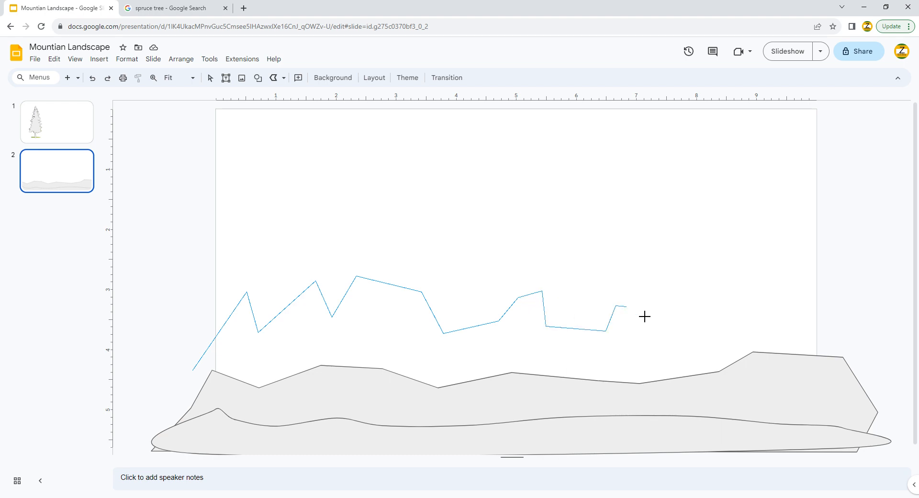
left_click(738, 320)
left_click(811, 282)
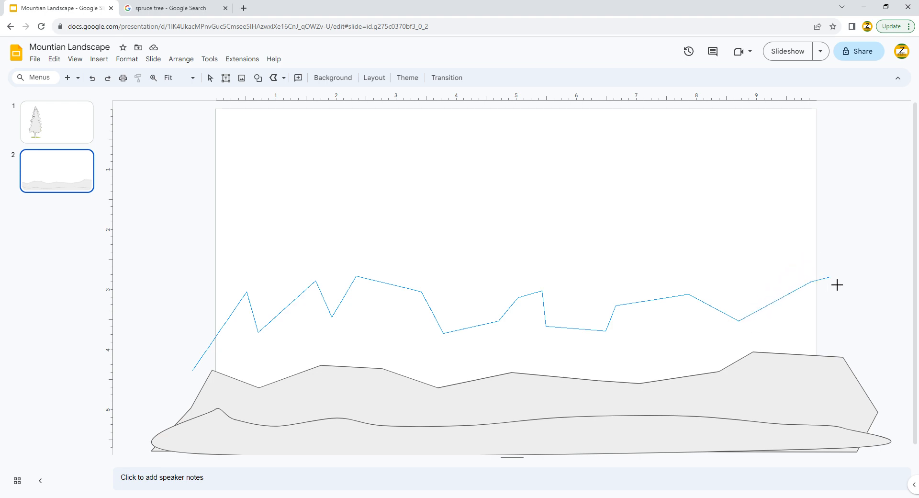
left_click(843, 293)
left_click(886, 440)
left_click(114, 437)
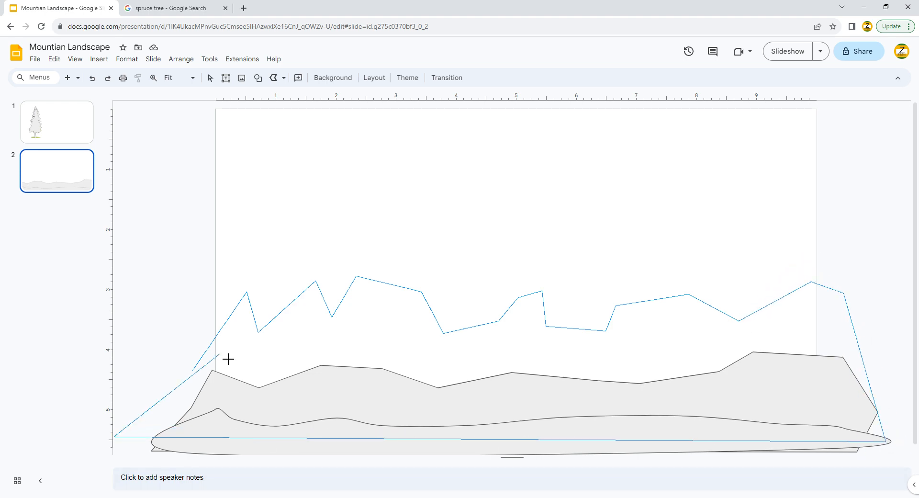
left_click(193, 371)
key("ctrl+shift+Down")
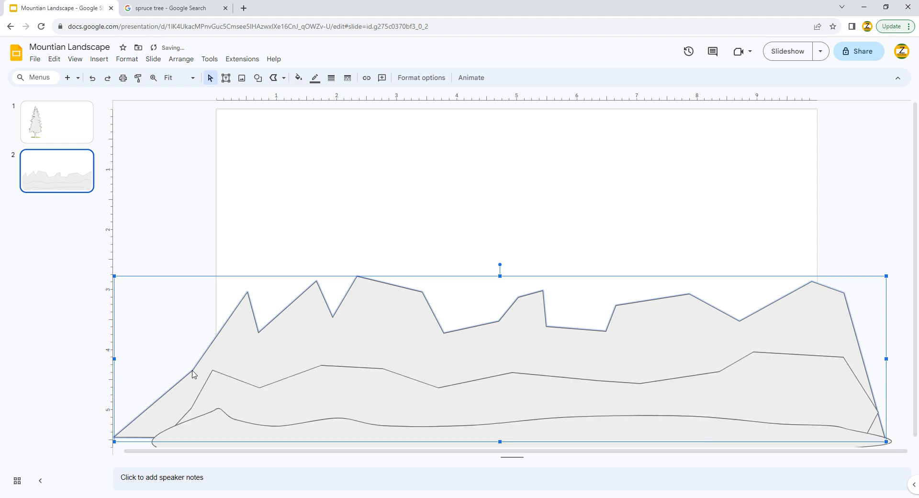
Step: Edit the new ridge's points, steepening the two middle plateaus and shifting its second peak toward the first
double_click(525, 312)
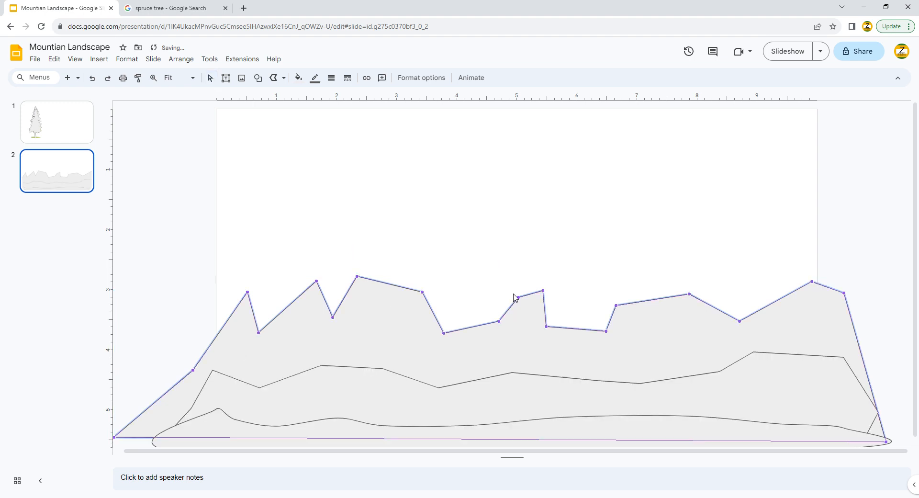
left_click_drag(518, 297, 510, 294)
left_click_drag(616, 304, 620, 293)
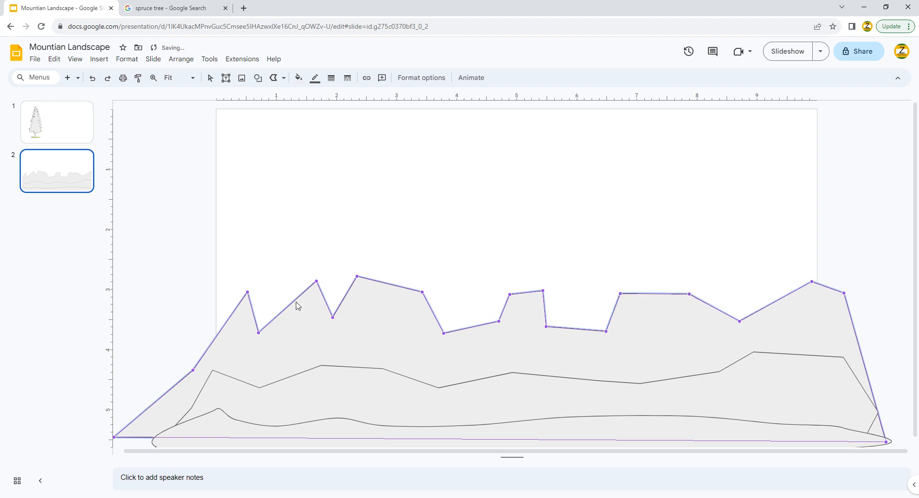
left_click_drag(316, 282, 299, 284)
left_click(288, 225)
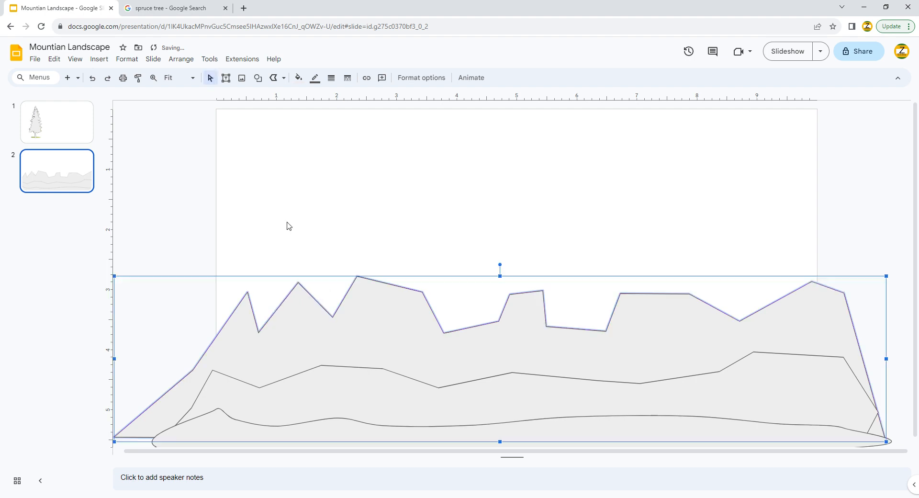
Step: Raise the valley point between the ridge's first two peaks to form one flat-topped summit
left_click(300, 318)
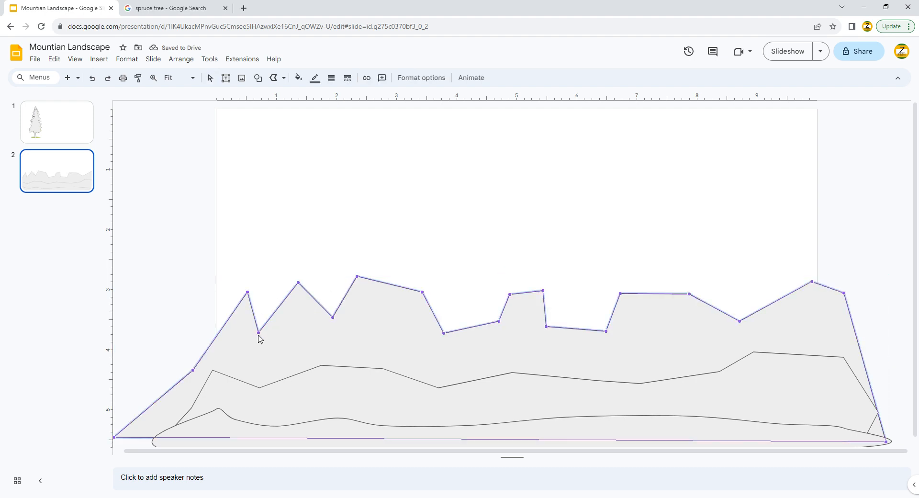
double_click(258, 327)
left_click_drag(265, 339, 273, 288)
left_click(189, 269)
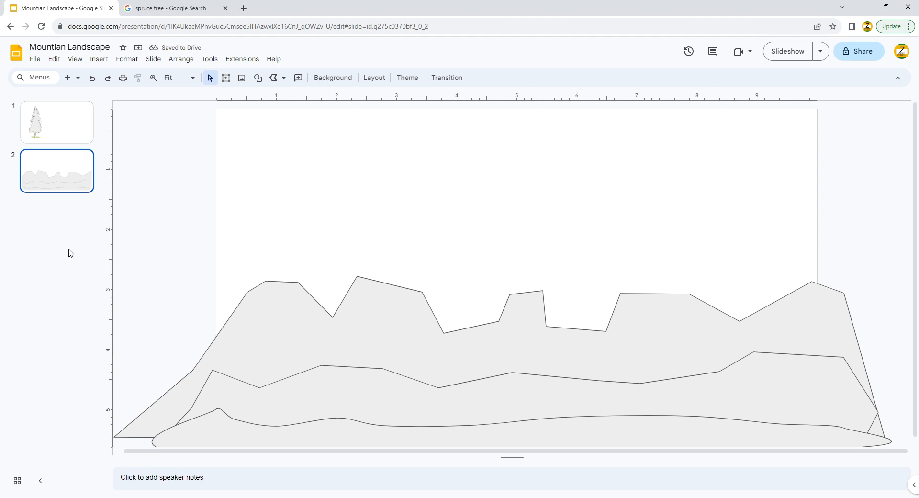
Step: Draw a third, higher closed polyline ridge with pointed peaks across the whole slide width and send it to the back
left_click(273, 78)
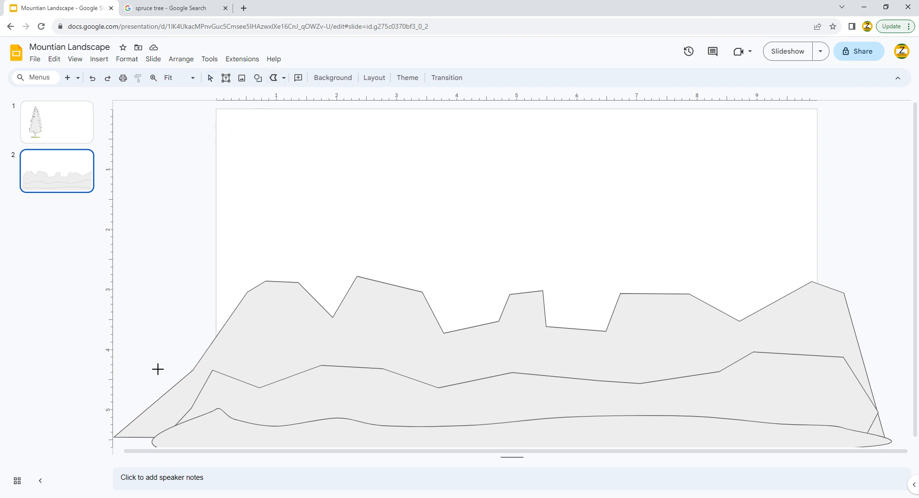
left_click(203, 320)
left_click(241, 213)
left_click(288, 262)
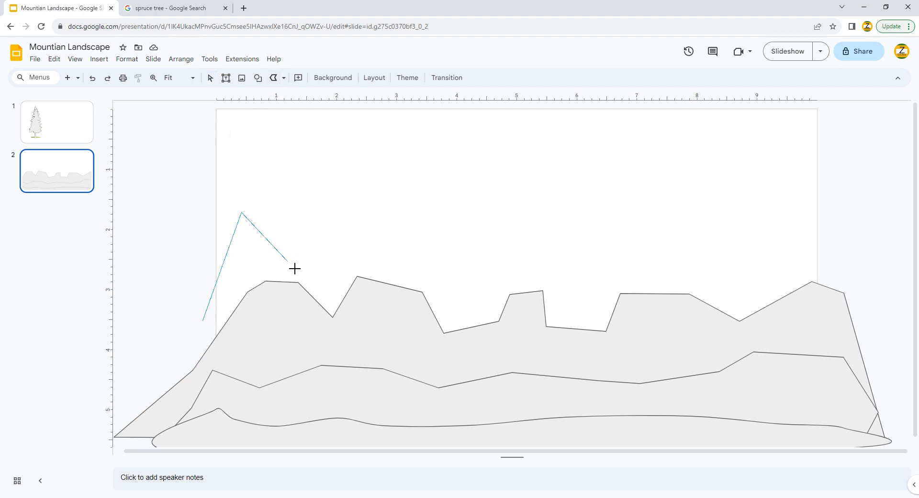
left_click(364, 235)
left_click(413, 211)
left_click(440, 244)
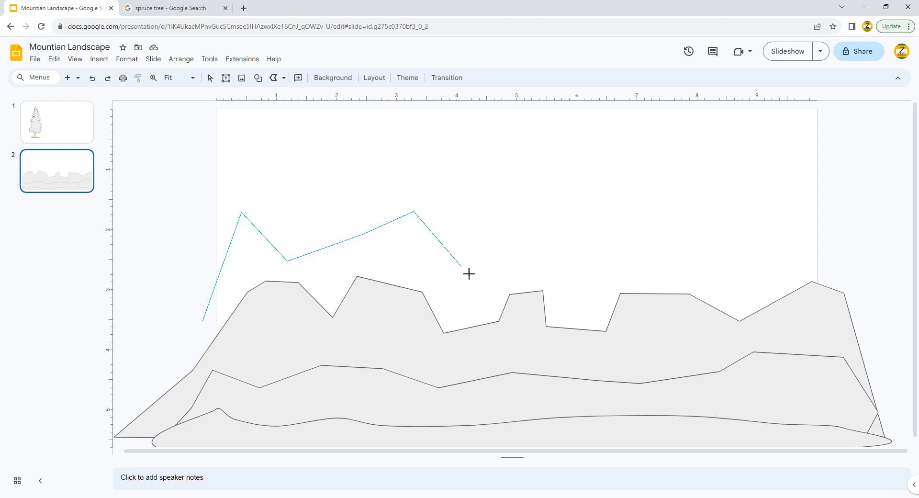
left_click(535, 262)
left_click(556, 206)
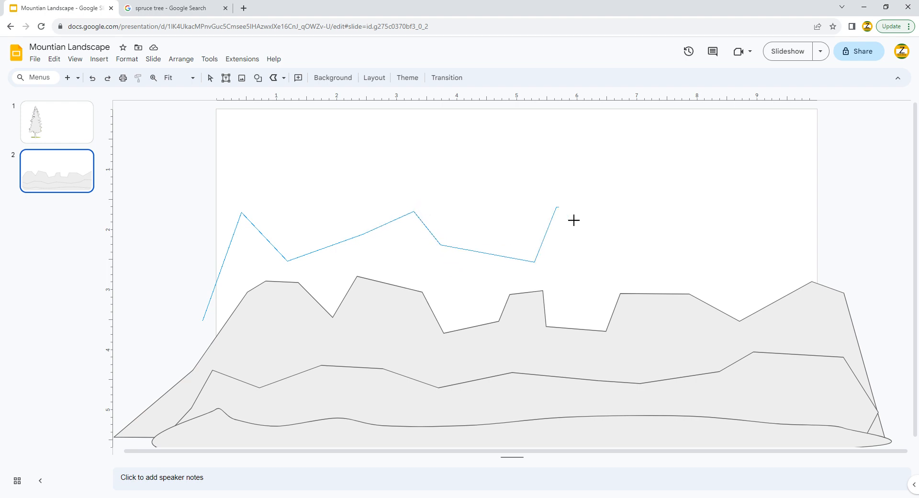
left_click(587, 274)
left_click(646, 271)
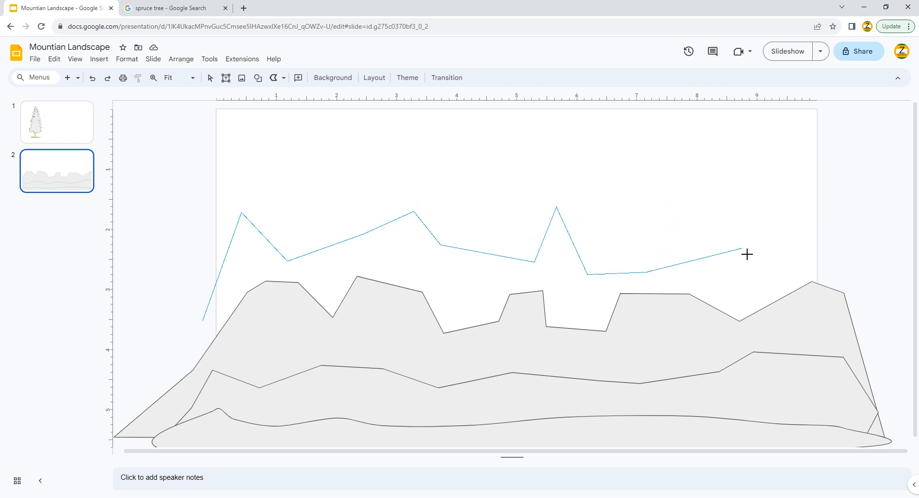
left_click(670, 228)
left_click(723, 221)
left_click(741, 257)
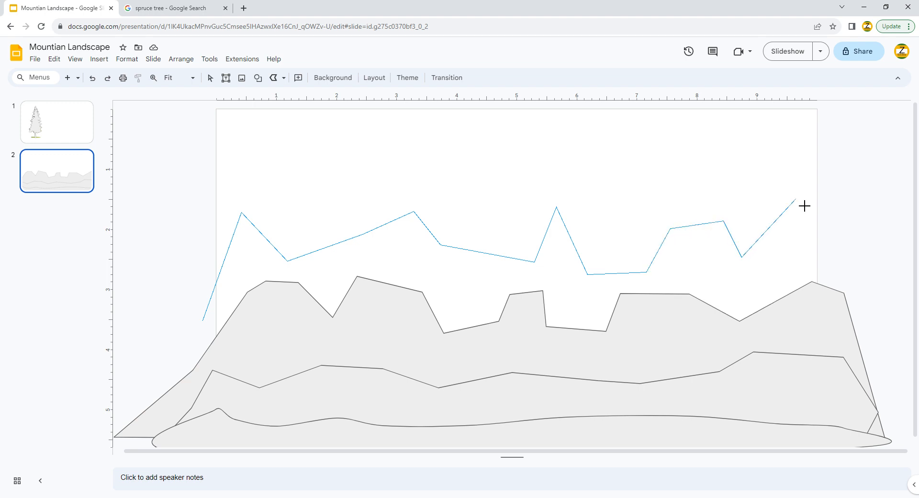
left_click(843, 257)
left_click(901, 430)
left_click(154, 416)
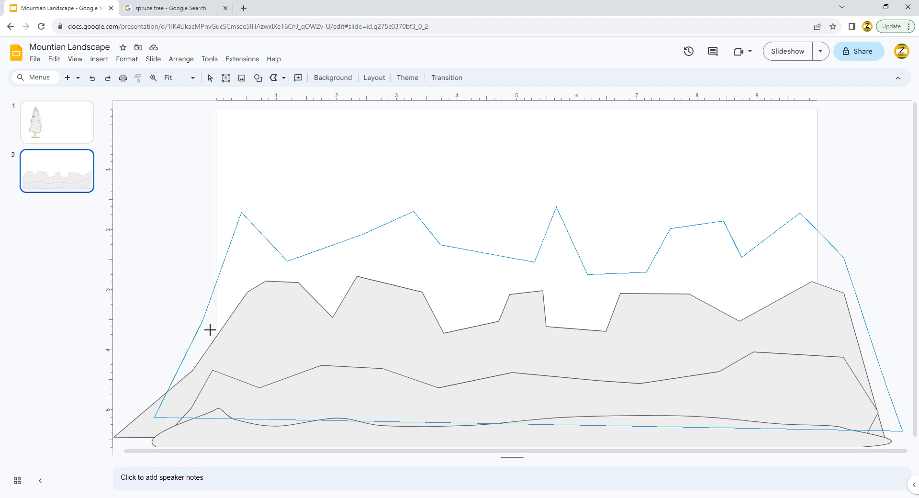
left_click(204, 321)
key("ctrl+shift+Down")
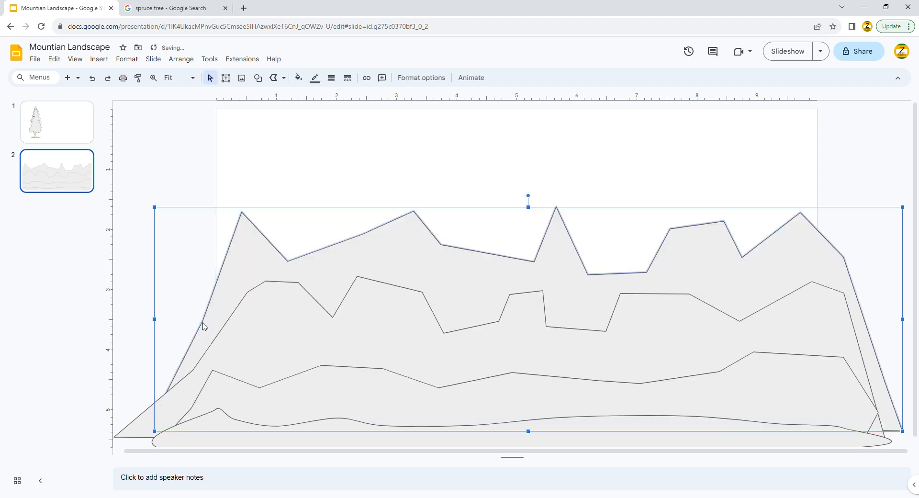
Step: Draw a fourth closed polyline of tall mountain peaks reaching near the slide's top and send it behind the other ridges
left_click(274, 77)
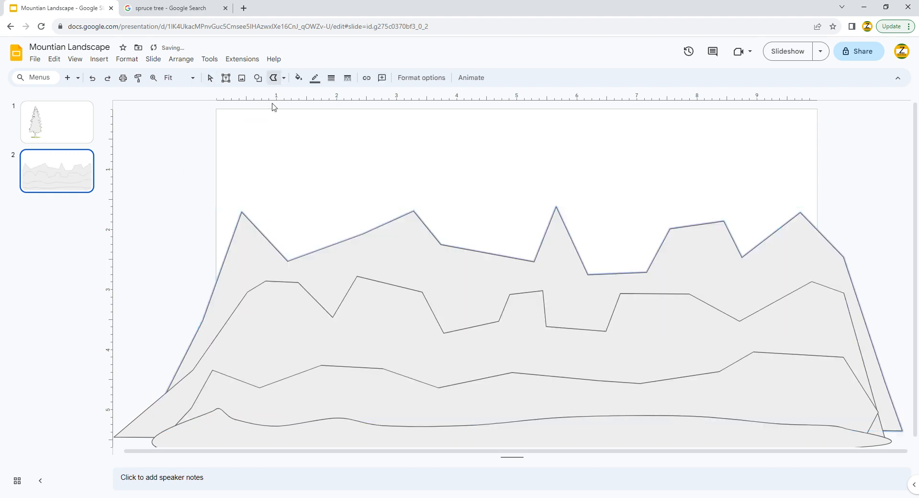
left_click(204, 270)
left_click(242, 132)
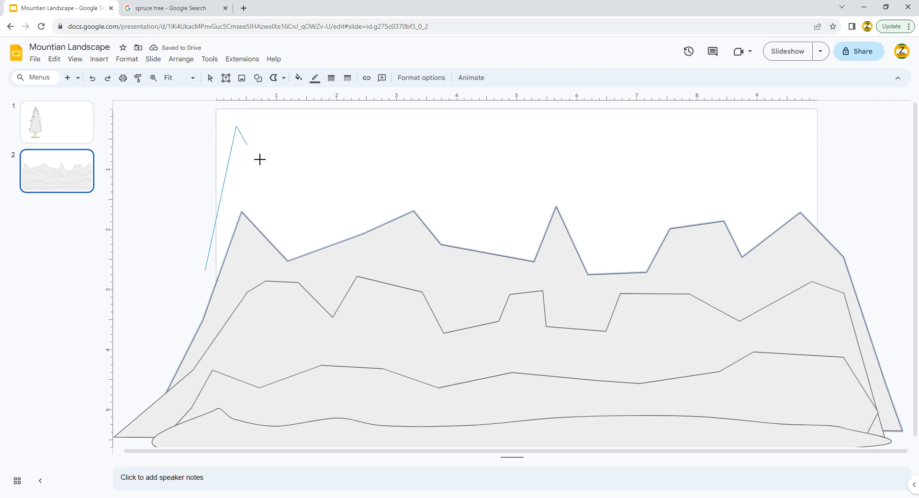
left_click(304, 265)
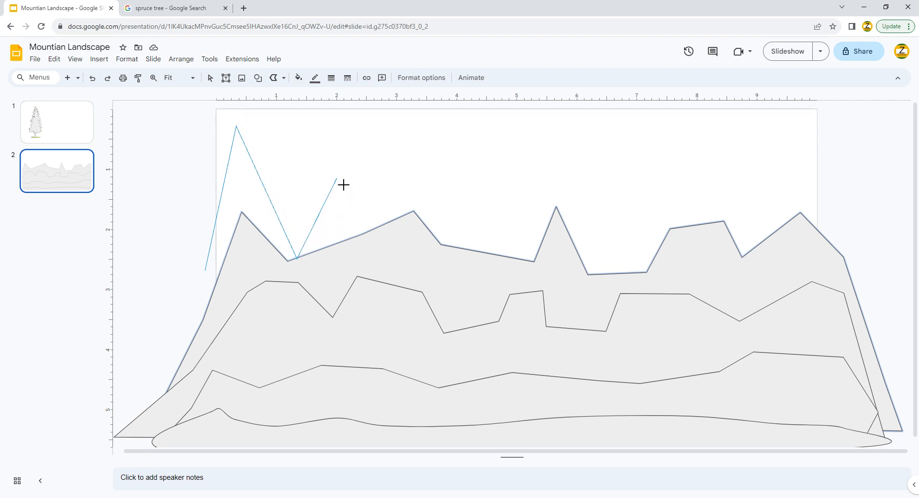
left_click(342, 179)
left_click(373, 217)
left_click(436, 143)
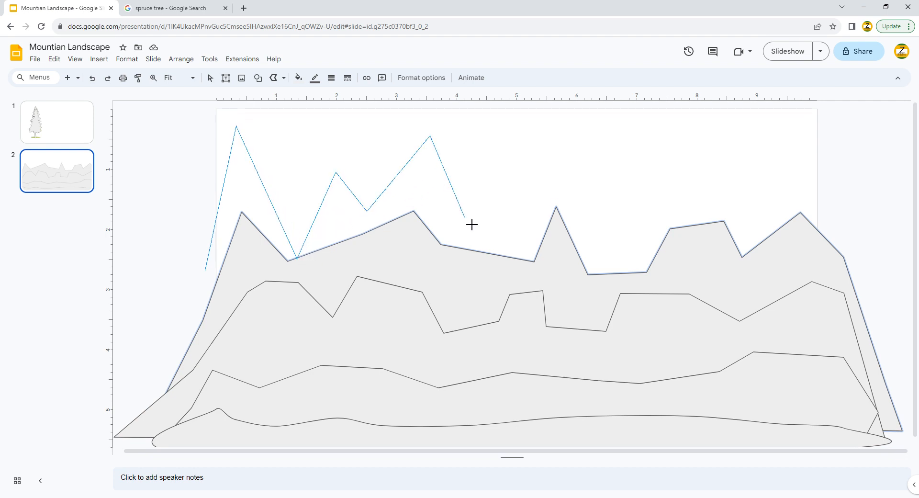
left_click(471, 223)
left_click(515, 183)
left_click(574, 188)
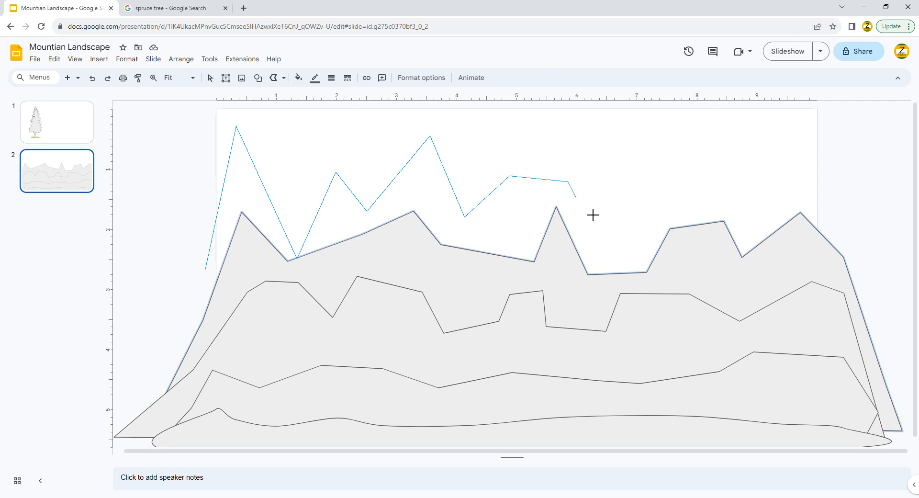
left_click(628, 237)
left_click(674, 199)
left_click(734, 223)
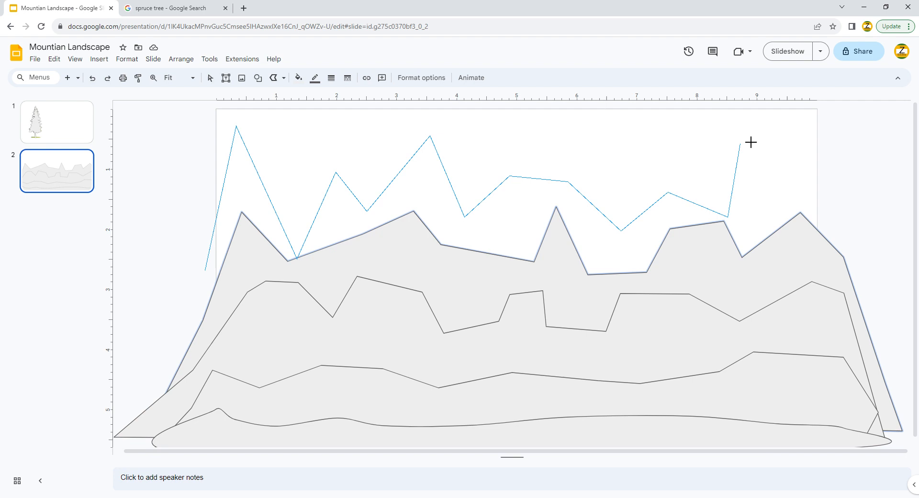
left_click(774, 119)
left_click(859, 246)
left_click(895, 433)
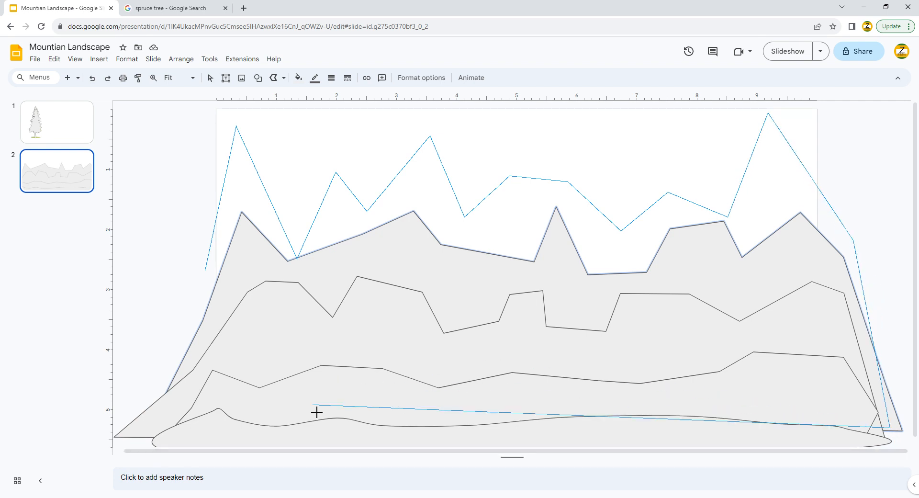
left_click(214, 435)
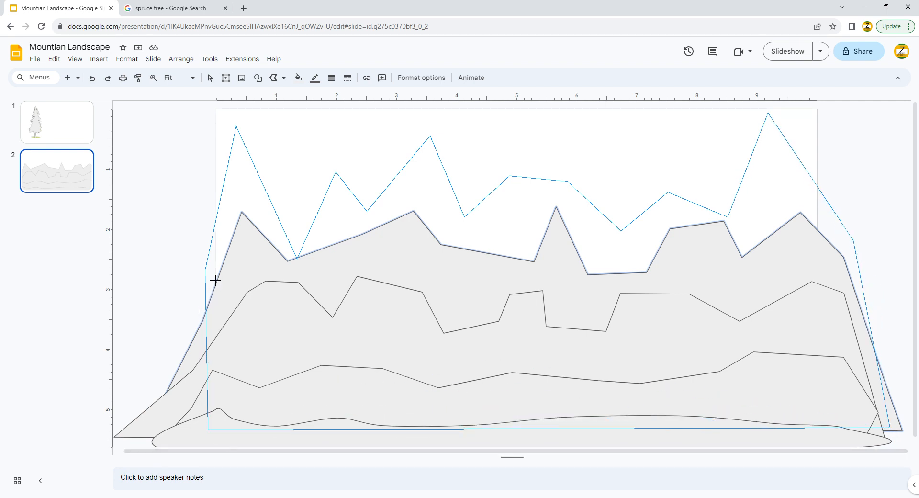
left_click(212, 277)
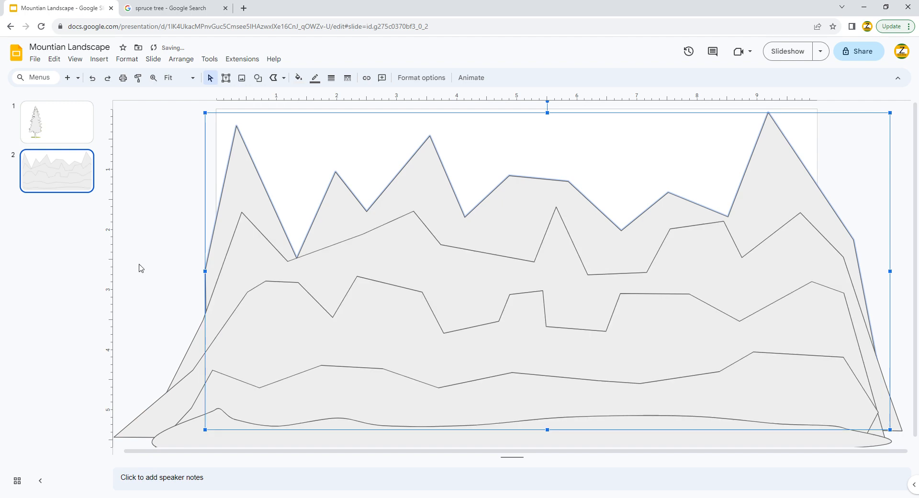
left_click(138, 176)
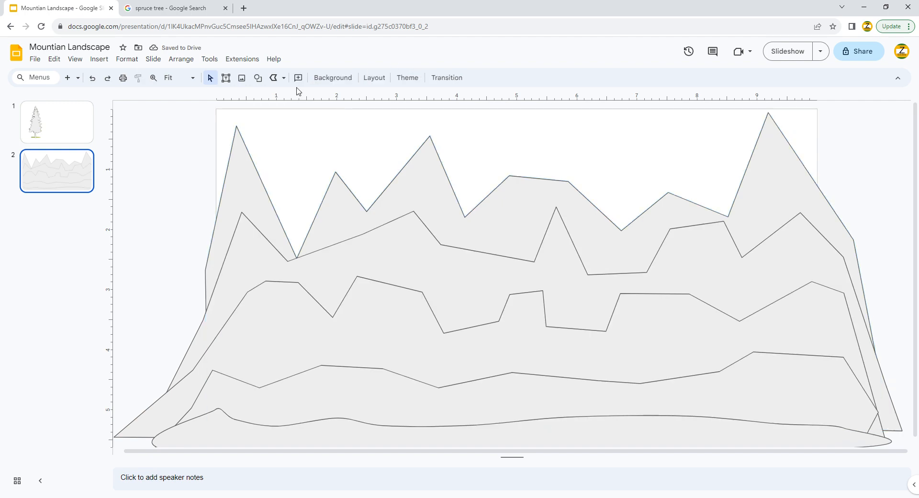
left_click(346, 76)
left_click(524, 240)
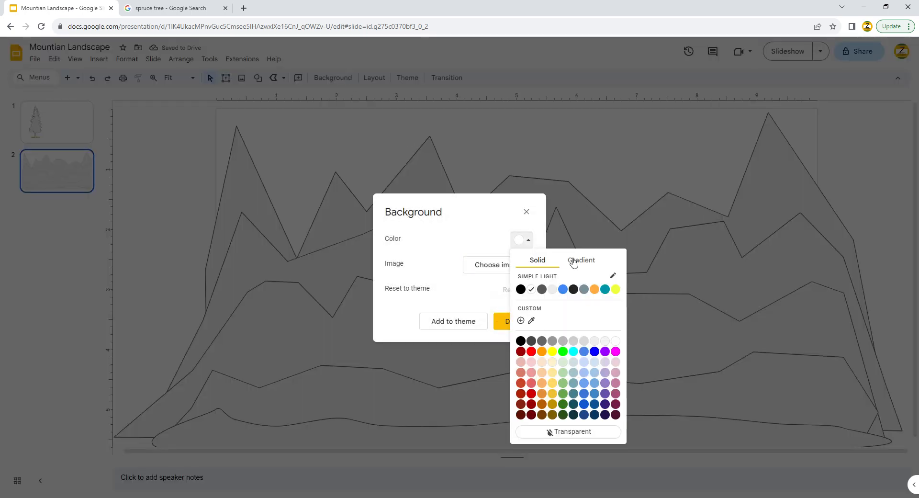
left_click(574, 262)
left_click(105, 191)
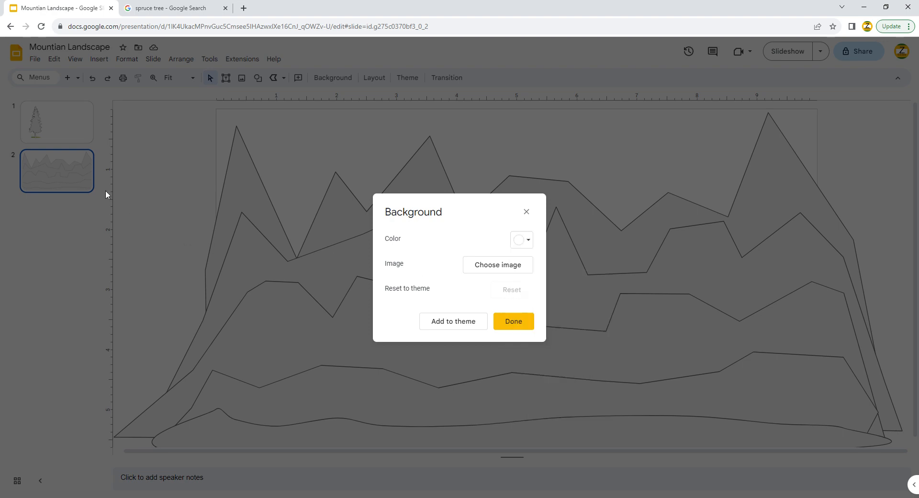
left_click(526, 212)
Step: Copy the traced spruce outline from slide 1 and paste it onto slide 2
left_click(34, 133)
left_click(312, 287)
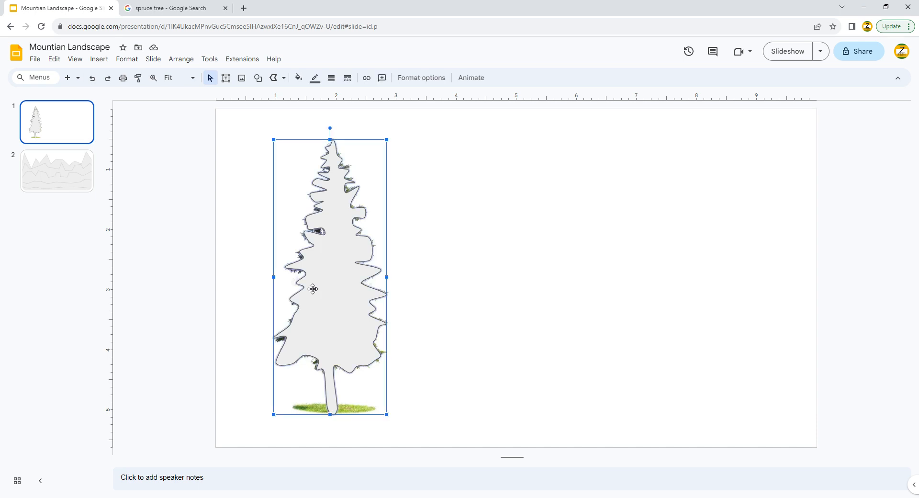
key("ctrl+c")
left_click(40, 189)
key("ctrl+v")
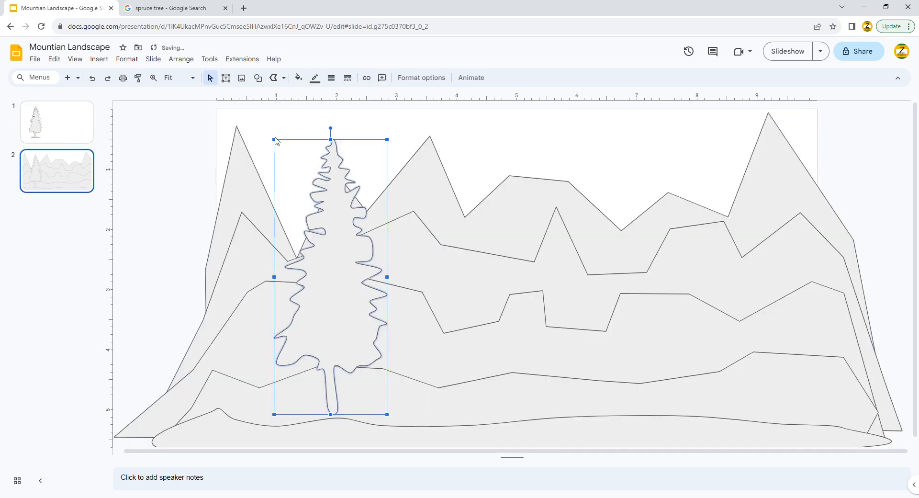
Step: Shrink the pasted spruce to about 1.4 inches tall, stand it on the ground at the slide's left edge, and duplicate it
left_click_drag(275, 144, 354, 332)
left_click_drag(376, 371, 275, 389)
key("ctrl+d")
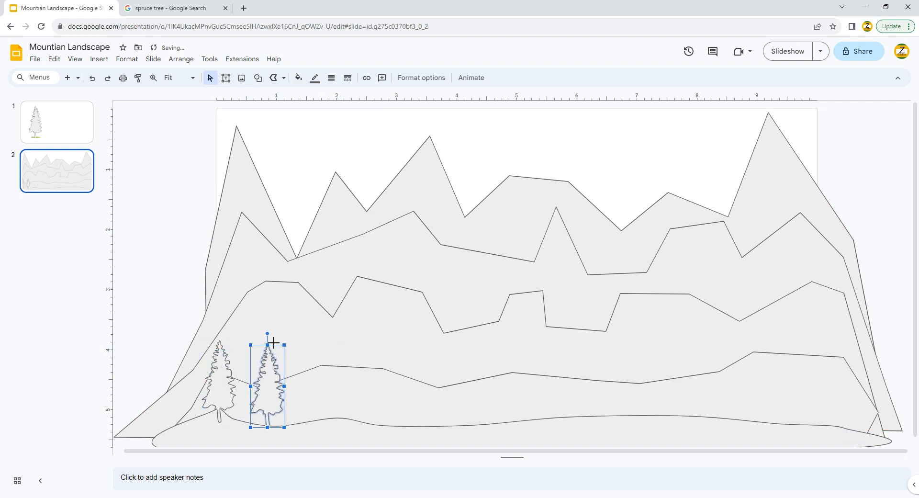
Step: Enlarge the duplicated spruce, stand it beside the first tree, and place a straightened third copy to its right
left_click_drag(274, 342, 297, 335)
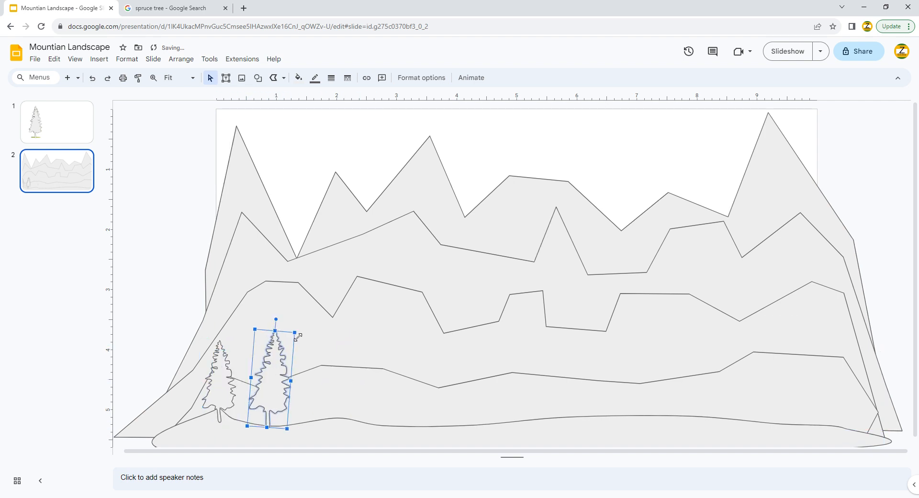
left_click_drag(275, 374, 305, 390)
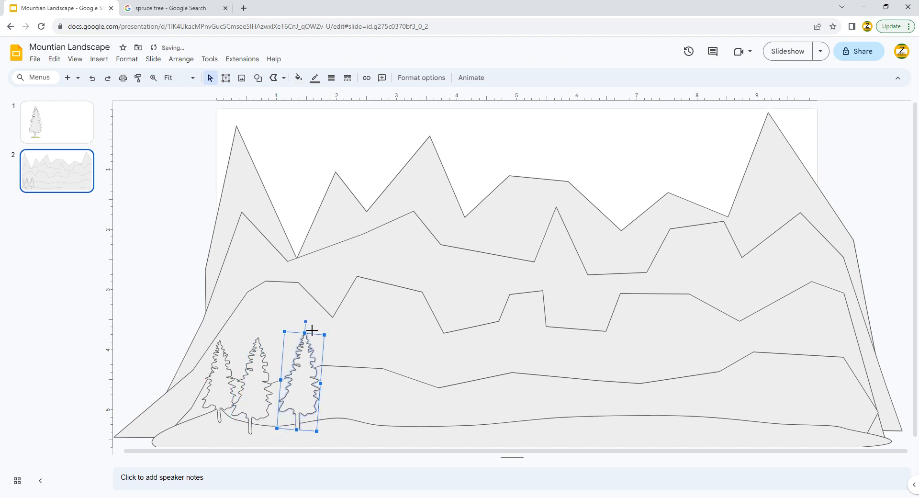
left_click_drag(306, 322, 317, 338)
left_click_drag(298, 384, 289, 384)
Step: Add a fourth and fifth spruce along the ground, tilting one slightly right and the other slightly left
left_click(234, 403)
key("ctrl+d")
left_click_drag(232, 404, 320, 403)
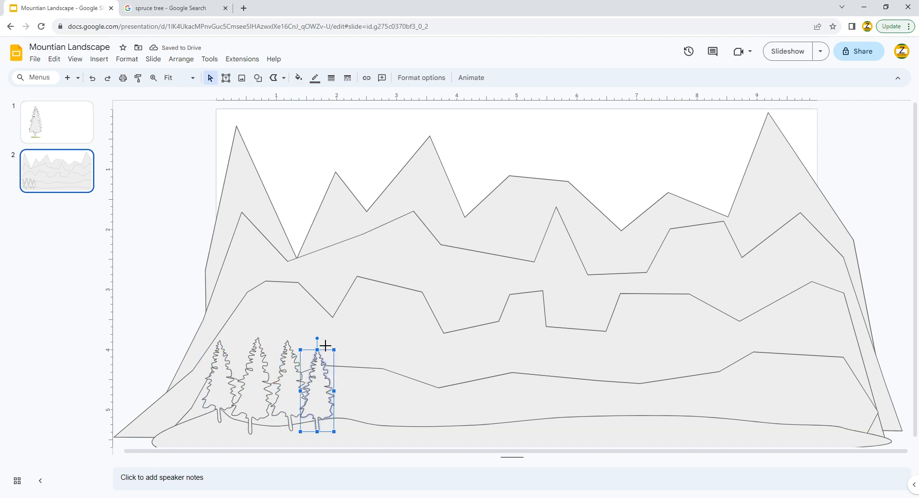
left_click_drag(318, 339, 326, 338)
left_click_drag(320, 391, 358, 389)
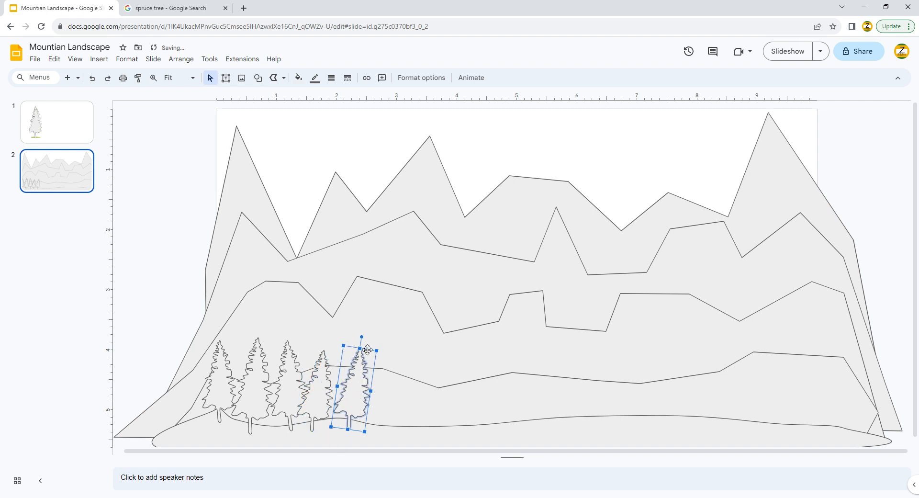
left_click_drag(361, 337, 348, 338)
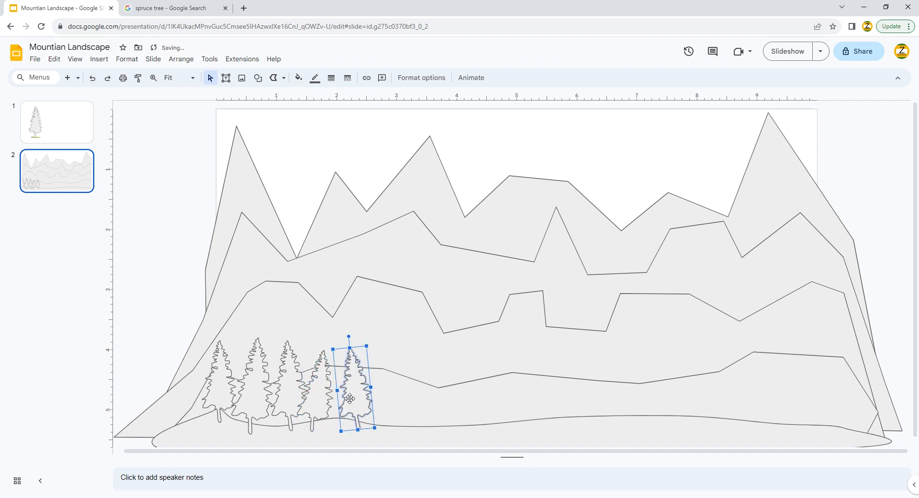
left_click_drag(349, 398, 368, 397)
Step: Extend the tree row with two more spruces, duplicating the third tree and the first tree
left_click(285, 393)
key("ctrl+d")
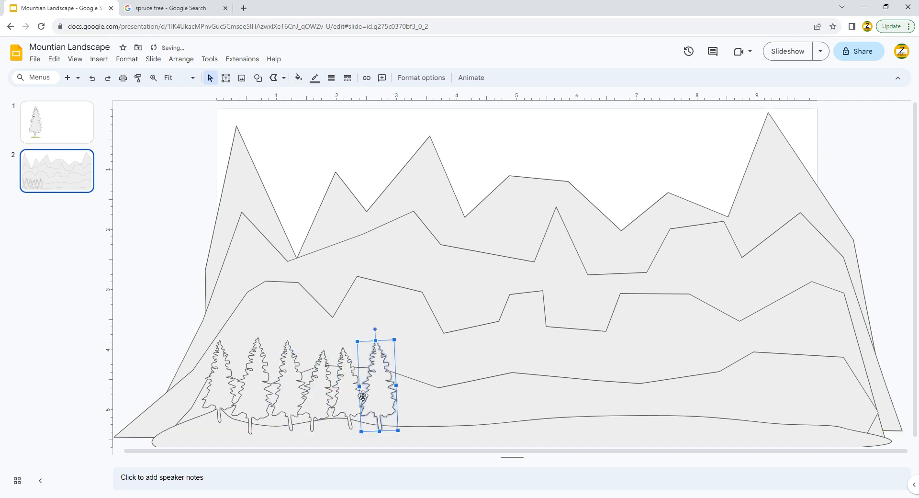
left_click(237, 399)
key("ctrl+d")
left_click_drag(237, 399, 424, 401)
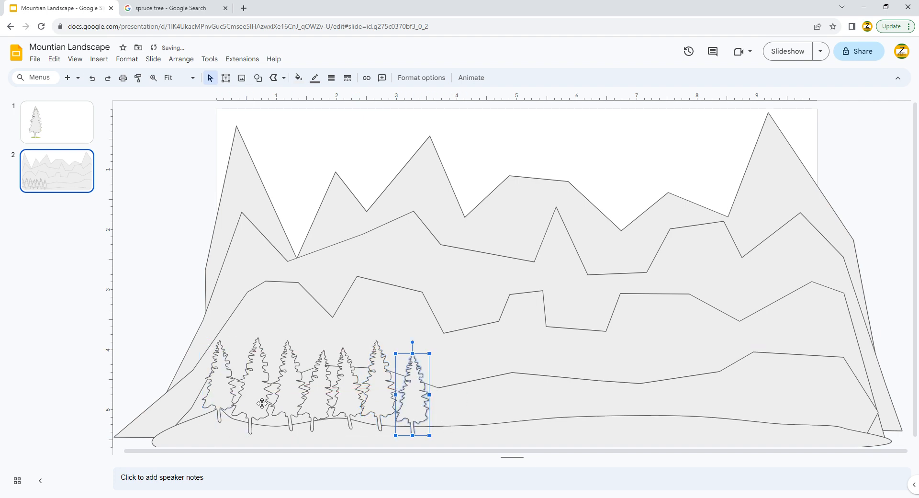
Step: Duplicate existing spruces to add three more trees, carrying the row past the middle of the slide
left_click(286, 400)
key("ctrl+d")
left_click_drag(286, 400, 492, 403)
key("ctrl+d")
left_click(420, 403)
key("ctrl+d")
left_click_drag(426, 411, 522, 398)
Step: Copy the selected cluster of spruces to the empty right half and shift three of the copies slightly left onto the ground
left_click(330, 391, "shift")
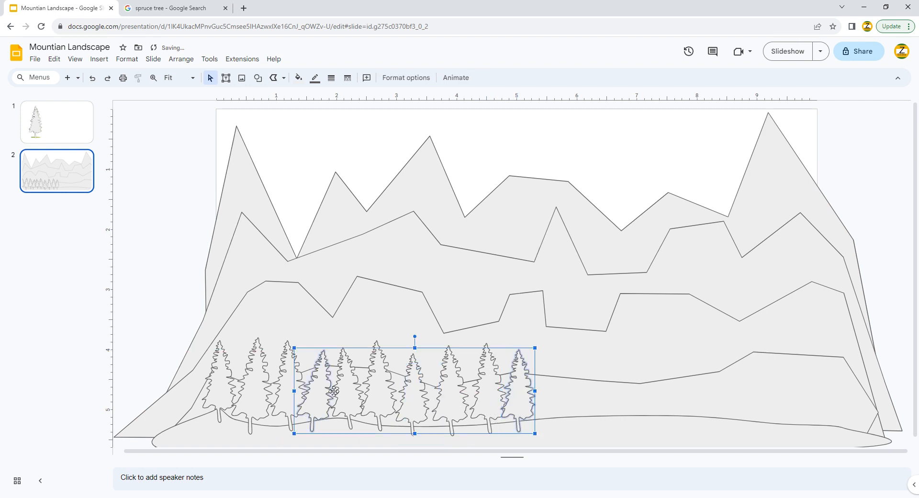
left_click(349, 390, "shift")
left_click(370, 387, "shift")
key("ctrl+d")
left_click_drag(321, 412, 569, 410)
left_click(364, 405)
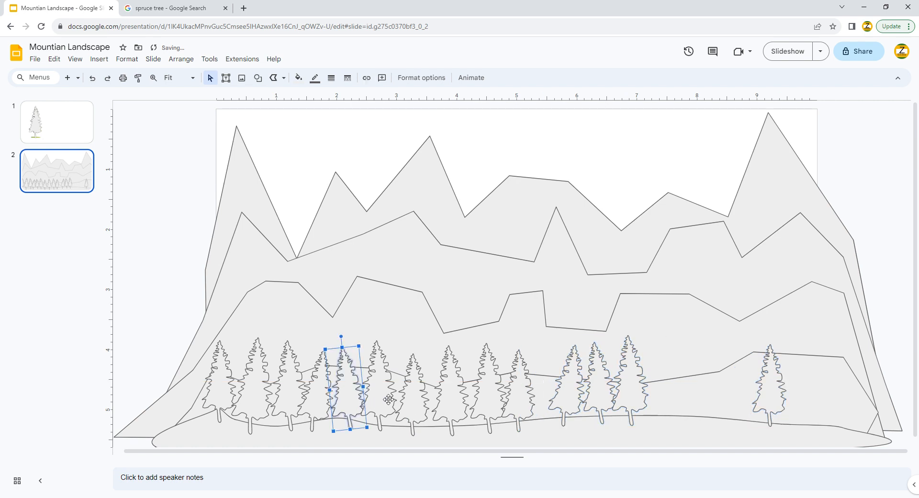
left_click(571, 403)
left_click(596, 399, "shift")
left_click(618, 397, "shift")
left_click_drag(573, 401, 565, 405)
Step: Add one spruce copy right of the new three-tree cluster and another near the slide's right edge
left_click(463, 392)
key("ctrl+d")
left_click_drag(465, 413, 661, 399)
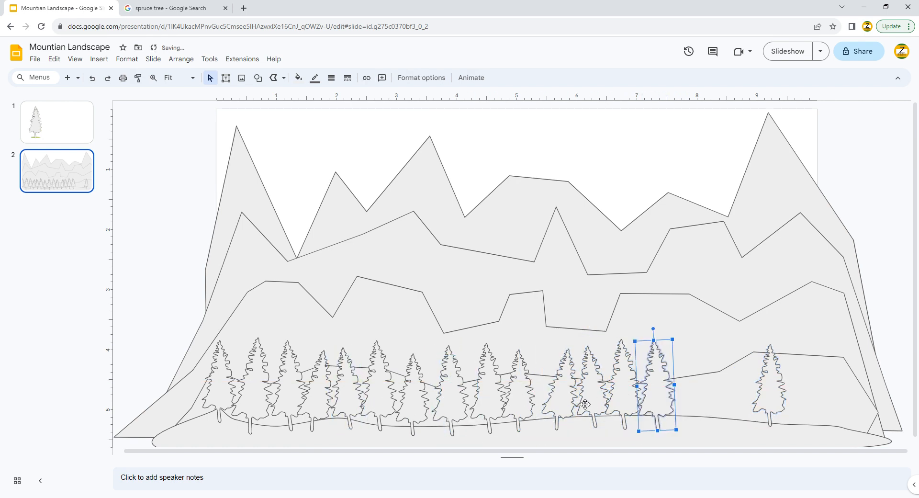
left_click(357, 403)
key("ctrl+d")
left_click_drag(368, 416, 824, 416)
Step: Duplicate more spruces to fill the remaining gap and finish the row at the ground's right end
left_click(667, 405)
key("ctrl+d")
key("ctrl+d")
left_click_drag(733, 407, 846, 420)
key("ctrl+d")
Step: Group all the spruce trees together with the foreground ground shape
left_click(825, 422, "shift")
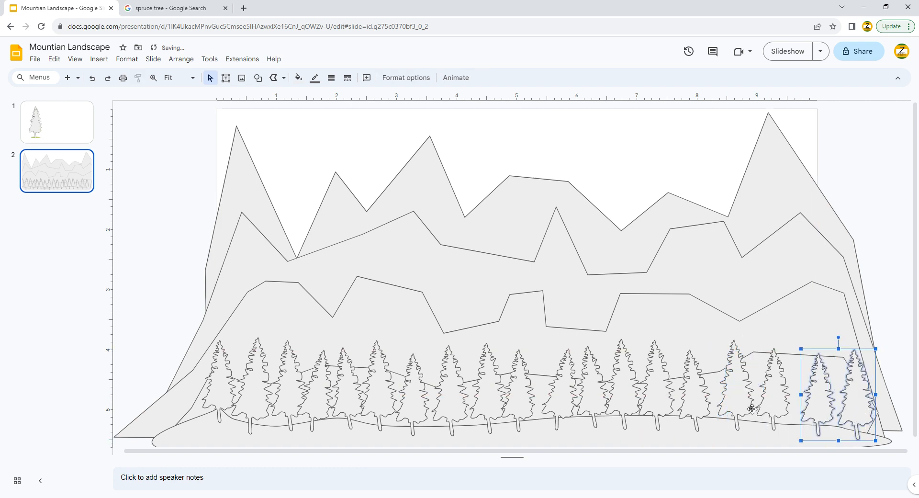
left_click(750, 406, "shift")
left_click(765, 400, "shift")
left_click(705, 403, "shift")
left_click(635, 396, "shift")
left_click(637, 398, "shift")
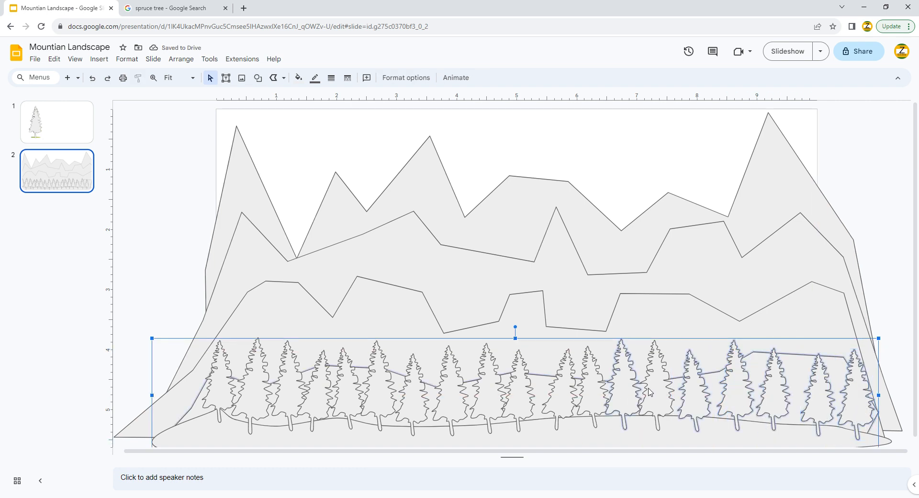
left_click(642, 399, "shift")
left_click(540, 388, "shift")
left_click(532, 411, "shift")
left_click(563, 404, "shift")
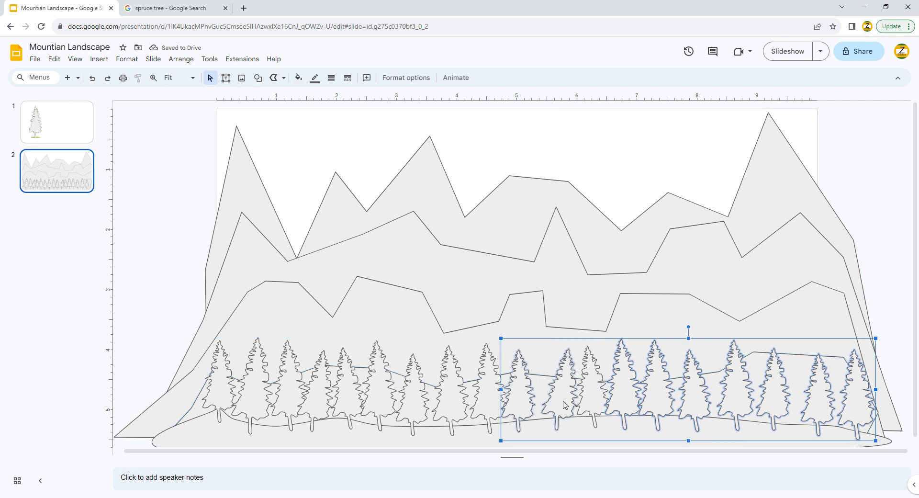
left_click(491, 398, "shift")
left_click(431, 396, "shift")
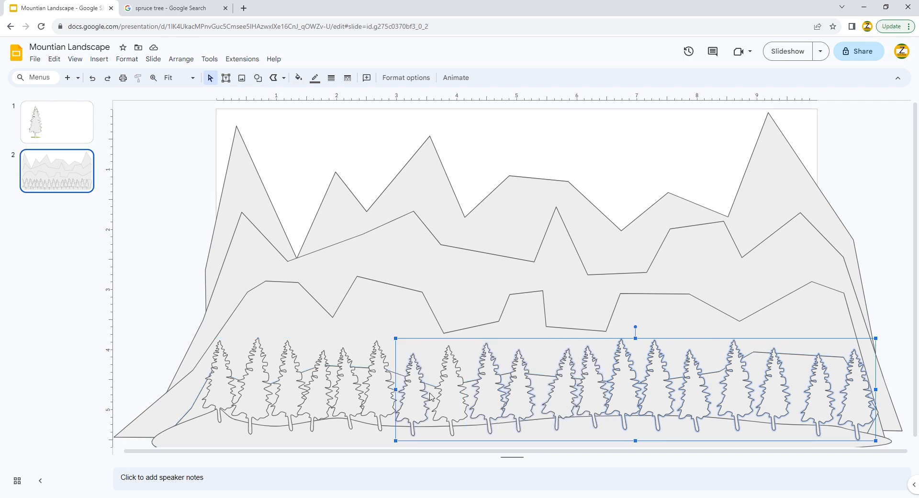
left_click(452, 397, "shift")
left_click(378, 401, "shift")
left_click(345, 397, "shift")
left_click(320, 400, "shift")
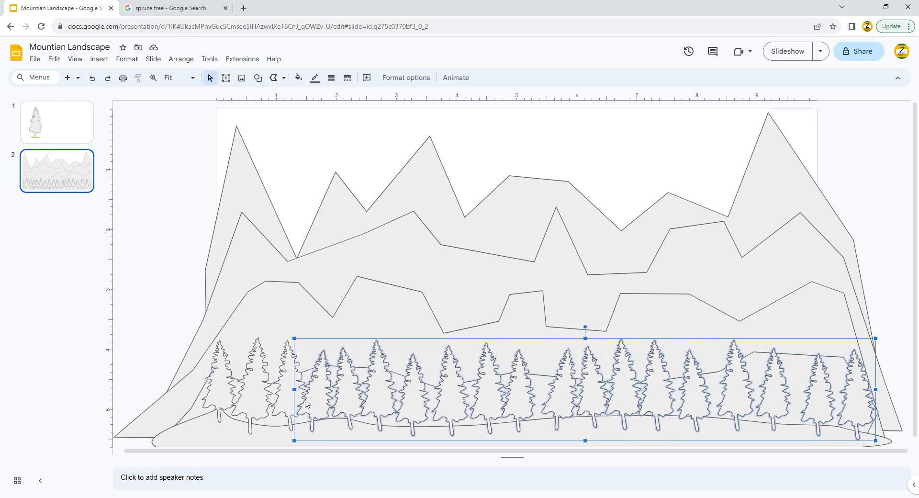
left_click(299, 401, "shift")
left_click(257, 399, "shift")
left_click_drag(213, 429, 217, 429)
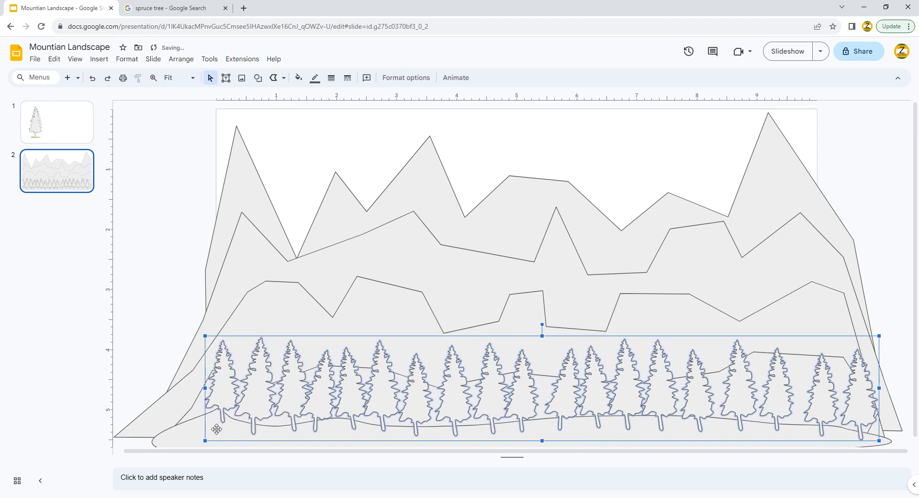
left_click(214, 435, "shift")
right_click(221, 407)
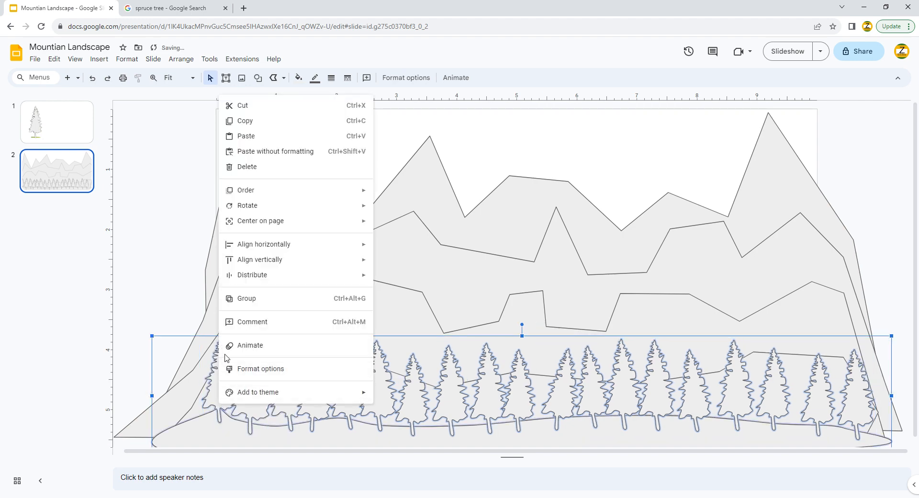
left_click(246, 298)
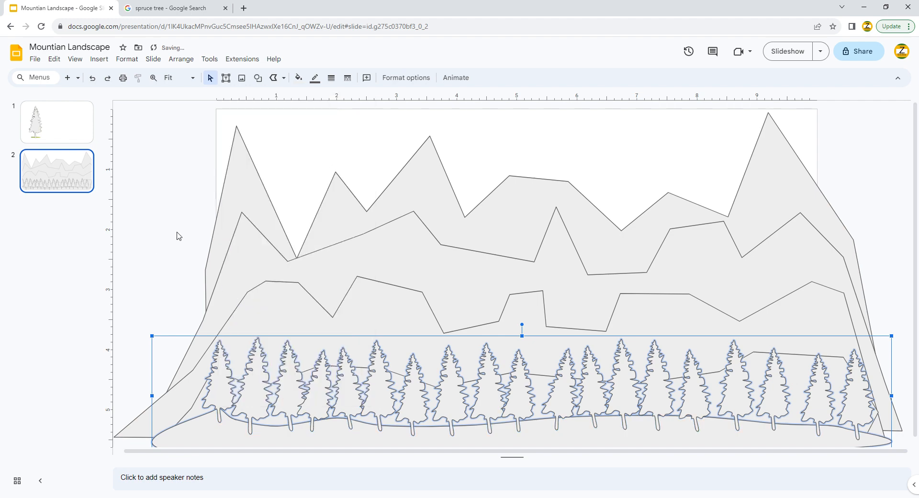
left_click(181, 235)
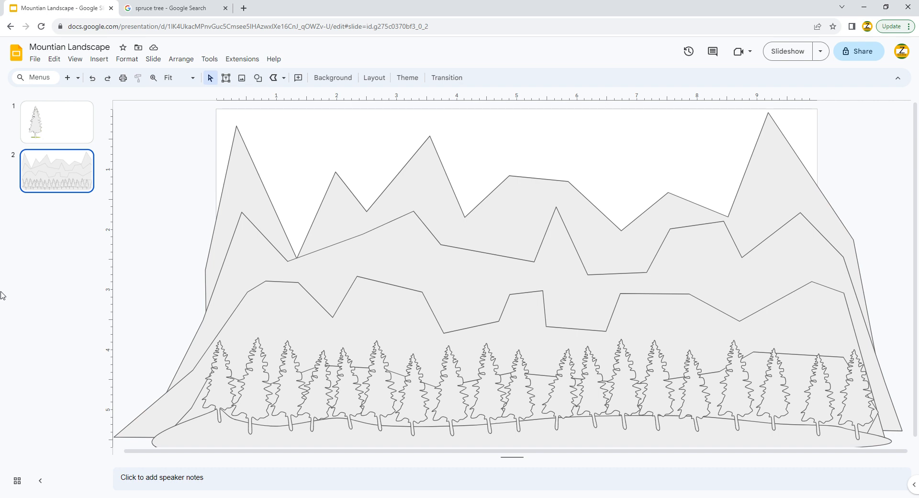
Step: Make the outlines of all the landscape shapes transparent
mouse_move(187, 152)
left_mouse_down()
mouse_move(344, 394)
mouse_move(395, 409)
left_mouse_up()
left_click(315, 78)
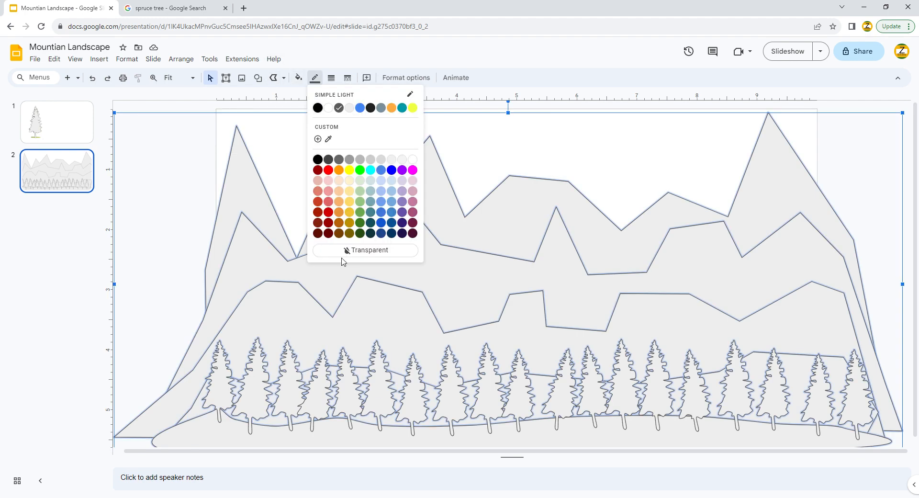
left_click(328, 250)
Step: Fill the grouped trees and ground with the darkest green in the standard palette
left_click(255, 404)
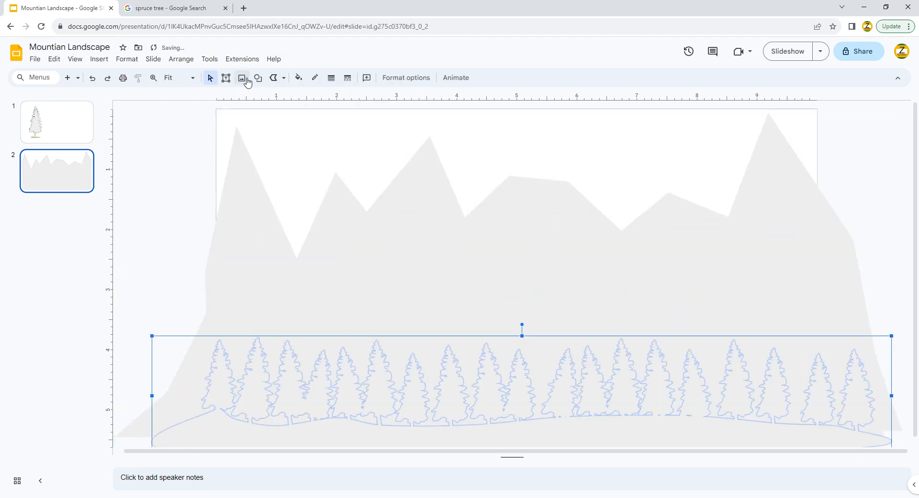
left_click(298, 77)
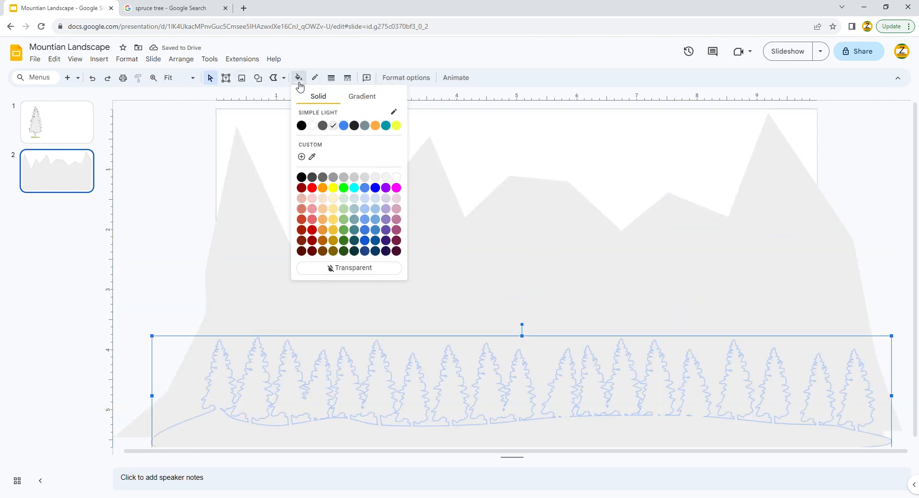
left_click(344, 250)
Step: Fill the low ridge directly behind the trees with a custom dark bluish green
left_click(241, 370)
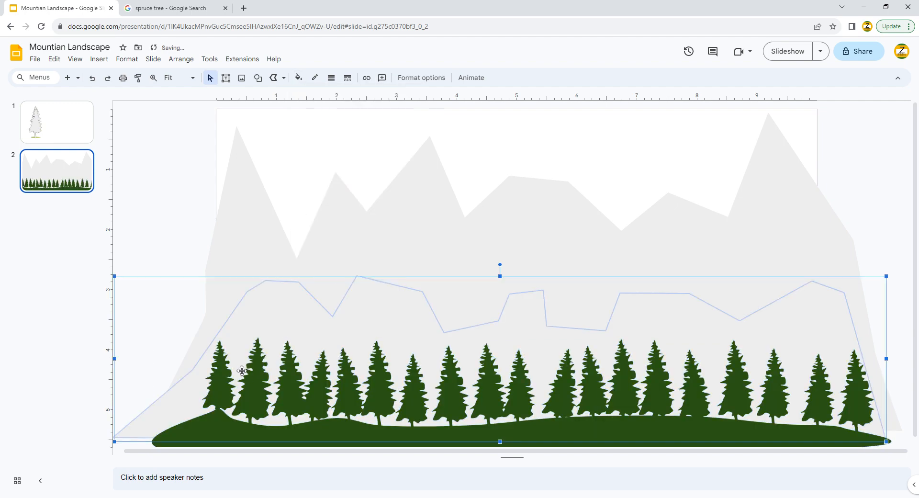
left_click(276, 423)
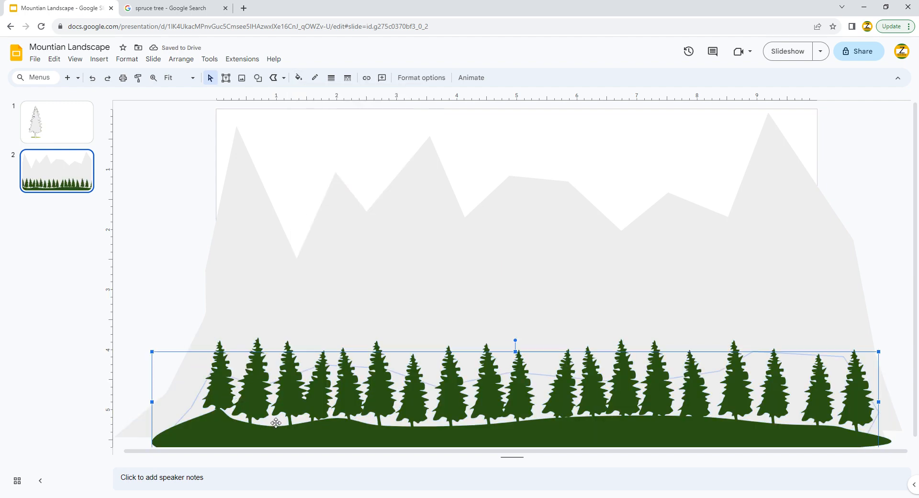
left_click(298, 78)
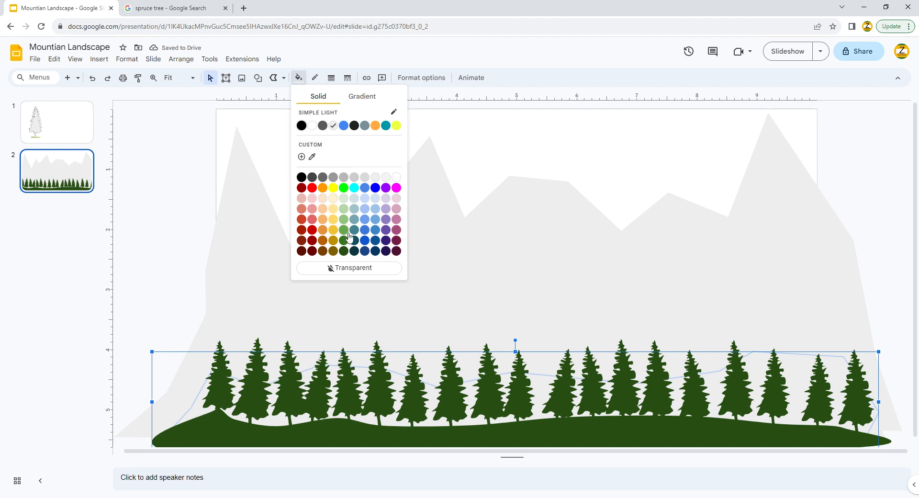
left_click(344, 232)
left_click(315, 78)
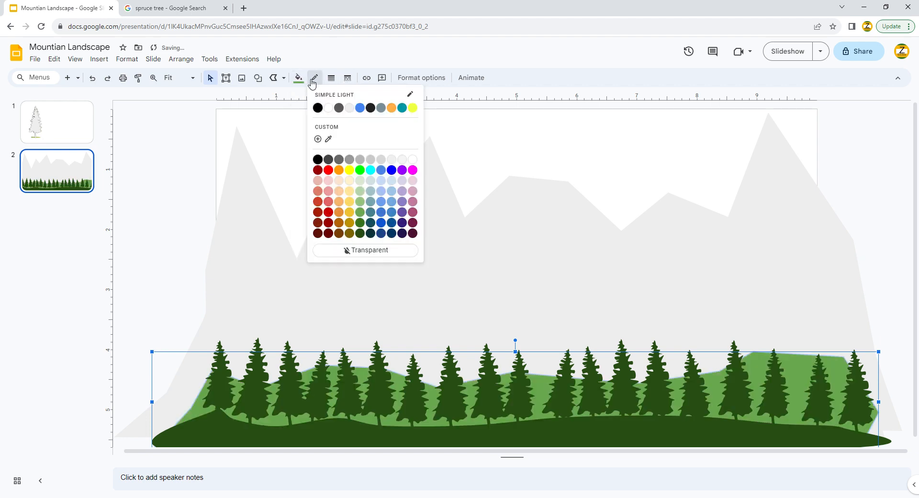
left_click(298, 77)
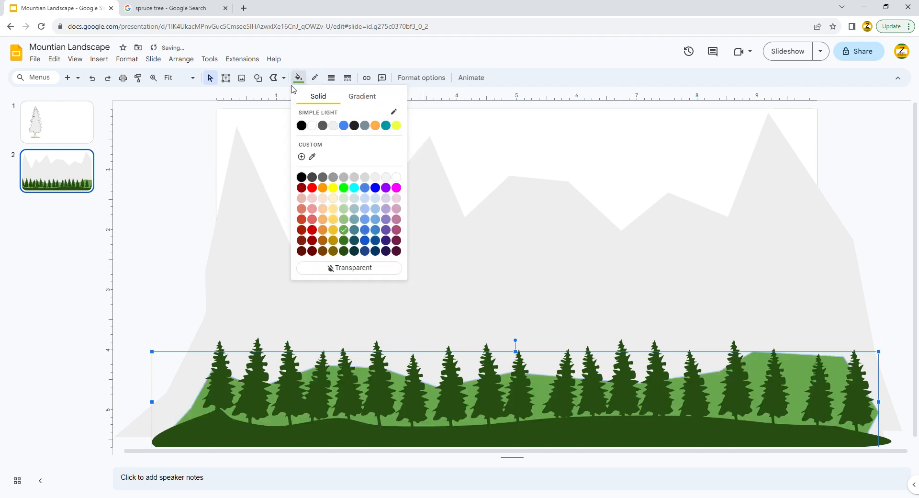
left_click(301, 157)
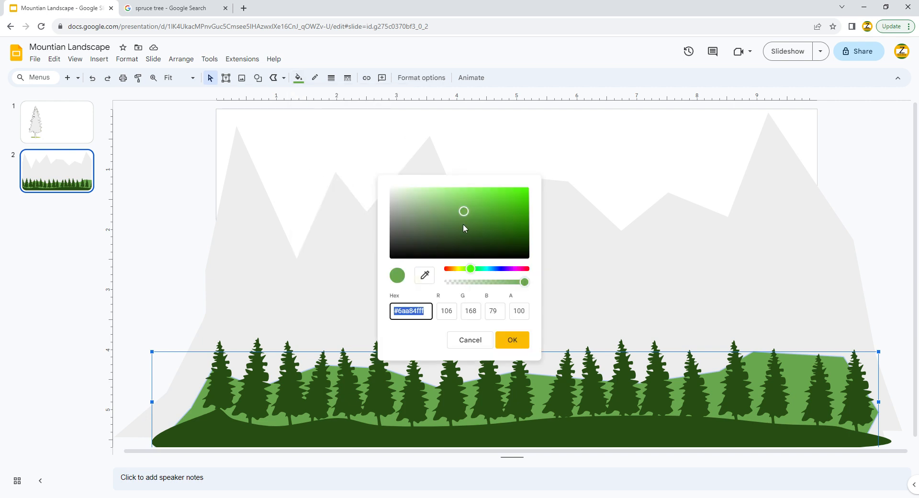
left_click_drag(463, 223, 491, 230)
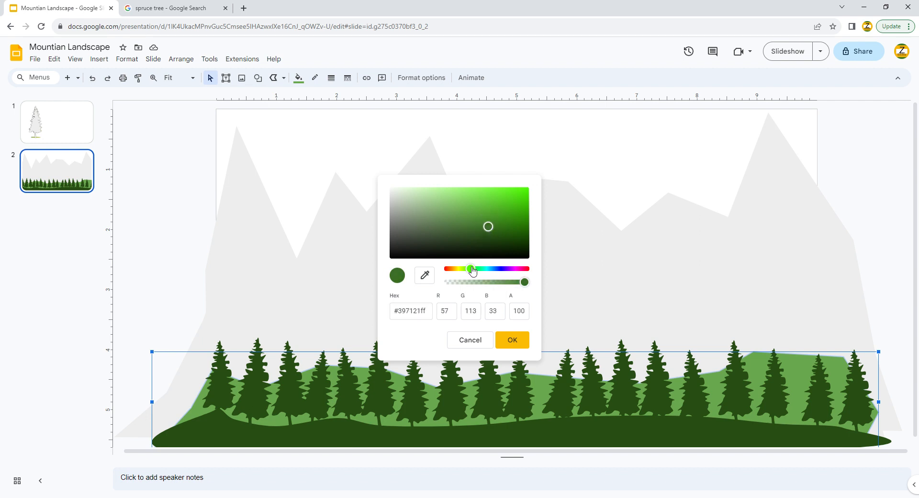
left_click_drag(472, 270, 481, 269)
left_click_drag(487, 225, 492, 225)
left_click(516, 339)
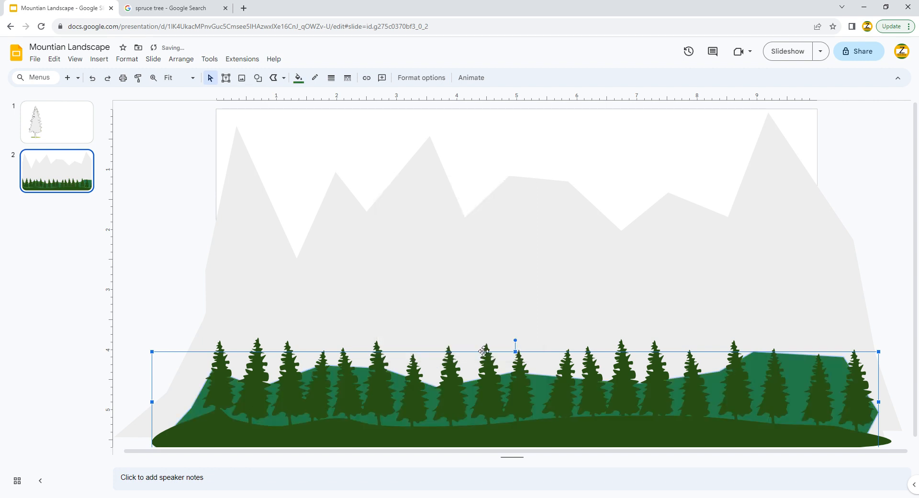
Step: Fill the second ridge behind the trees with a brighter shade of the custom green, #15ab61
left_click(356, 335)
left_click(298, 78)
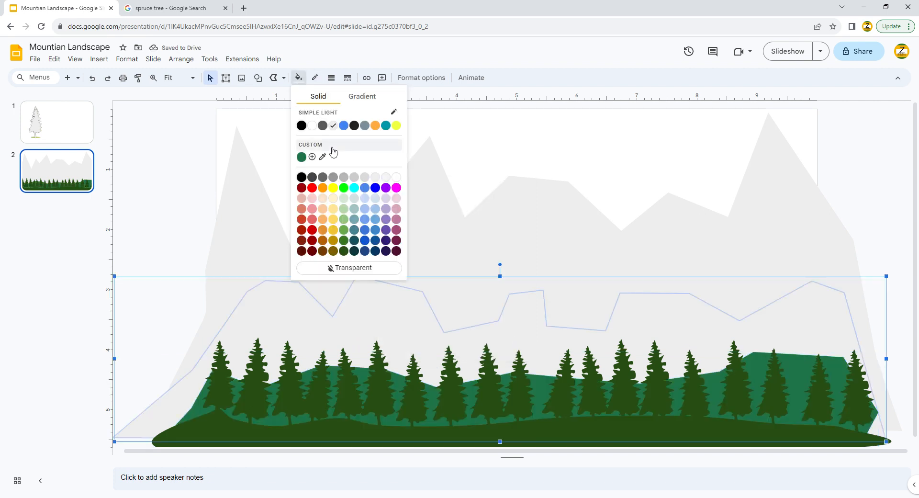
left_click(312, 156)
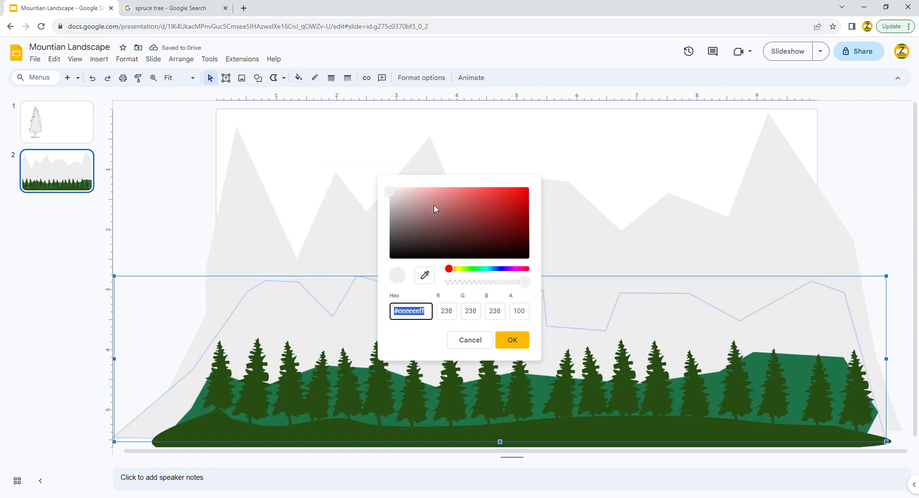
left_click(500, 338)
left_click(298, 77)
left_click(300, 156)
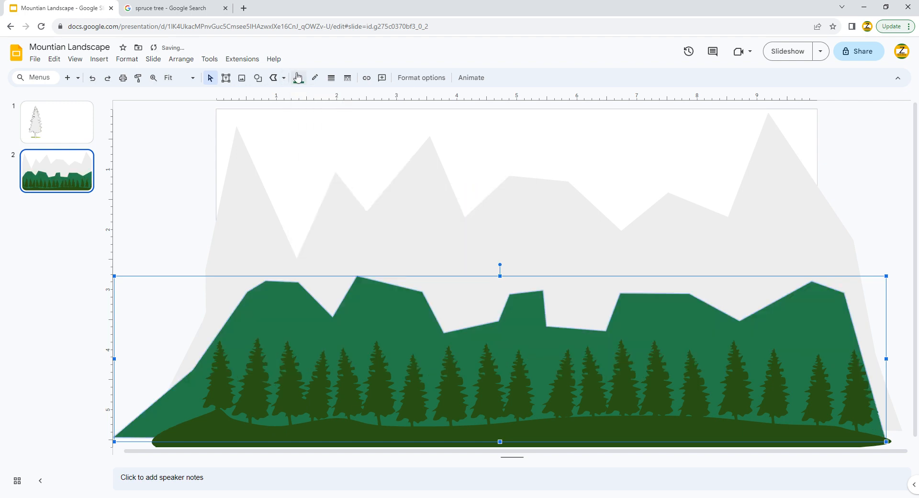
left_click(298, 77)
left_click(312, 157)
left_click_drag(491, 224, 500, 201)
left_click(512, 210)
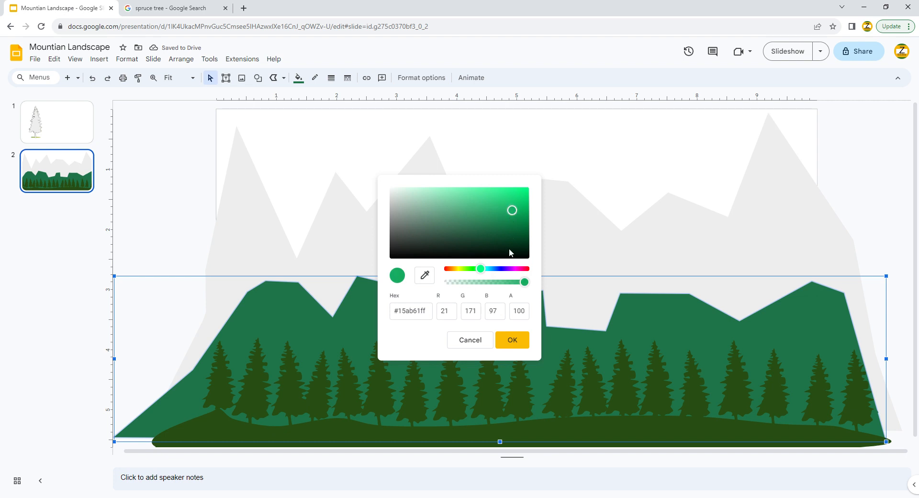
left_click(520, 339)
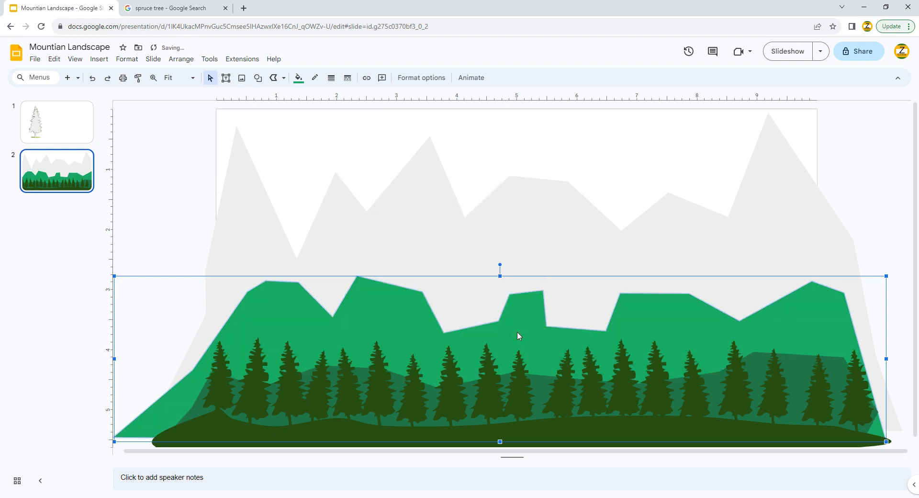
Step: Fill the third ridge behind the trees with a brighter custom green, #00d96e
left_click(358, 262)
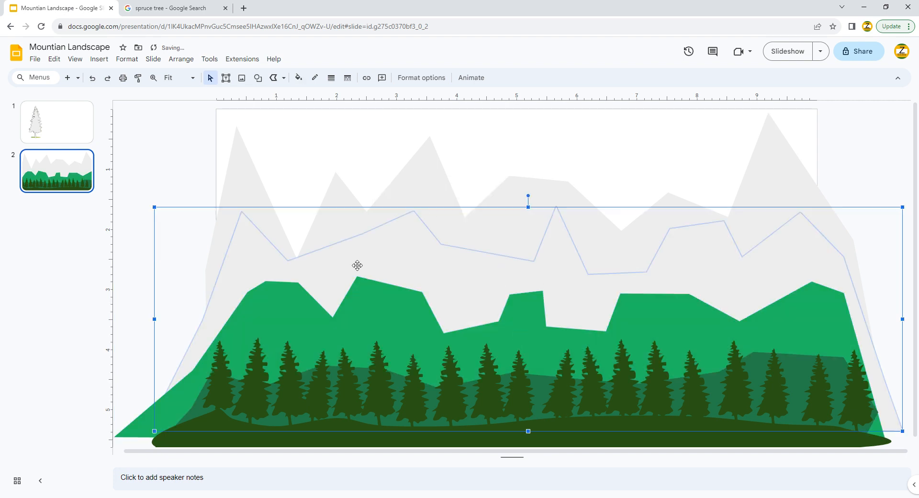
left_click(297, 78)
left_click(311, 157)
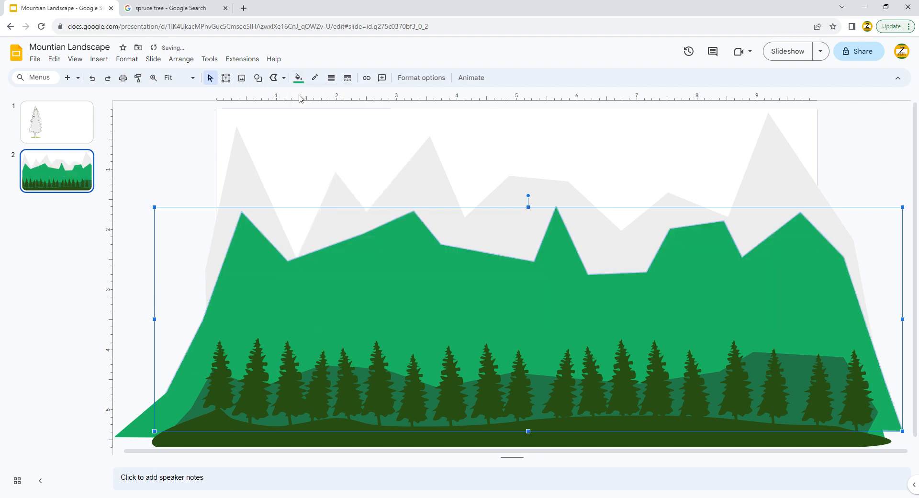
left_click(298, 77)
left_click(323, 156)
left_click(514, 196)
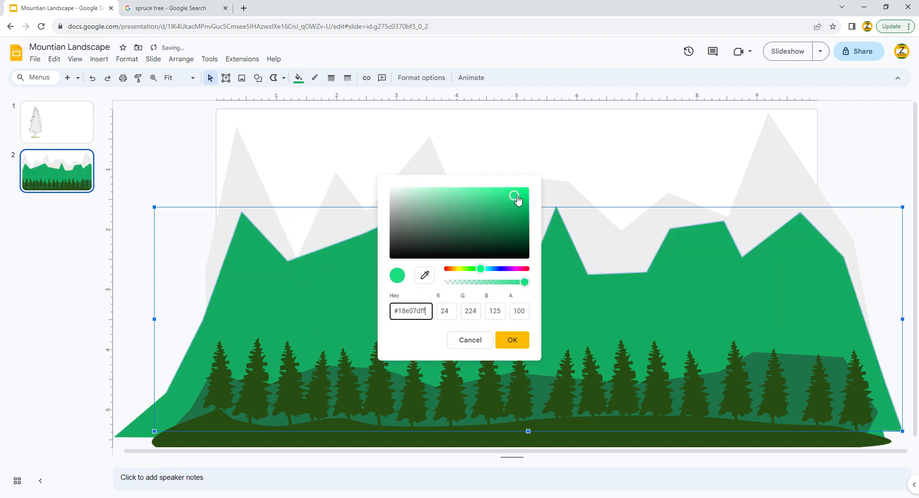
left_click(513, 197)
left_click_drag(513, 196, 536, 203)
left_click(511, 340)
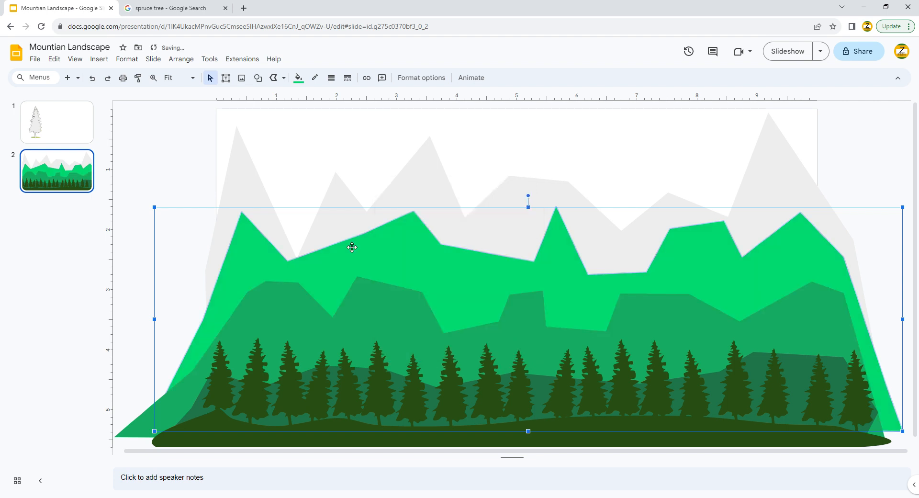
Step: Fill the farthest, tallest mountain range with a custom very pale yellowish green
left_click(337, 216)
left_click(298, 78)
left_click(333, 157)
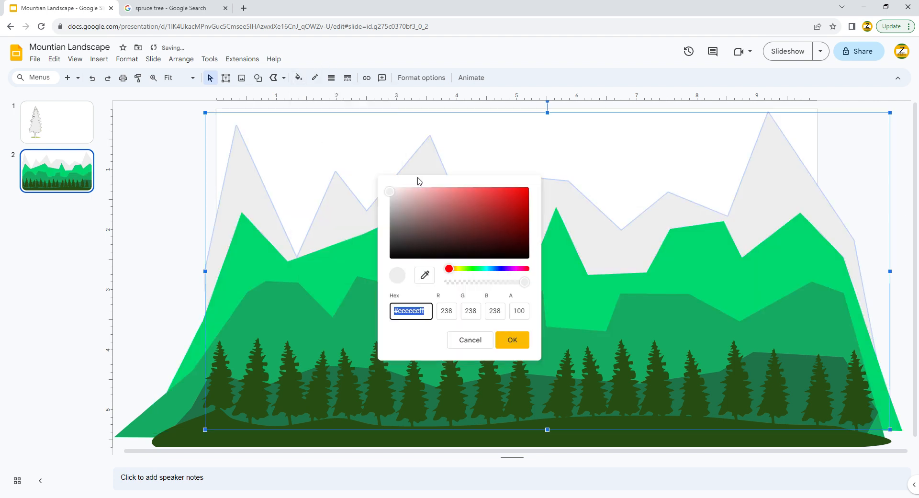
left_click_drag(455, 269, 469, 270)
left_click(453, 188)
left_click_drag(455, 190, 423, 191)
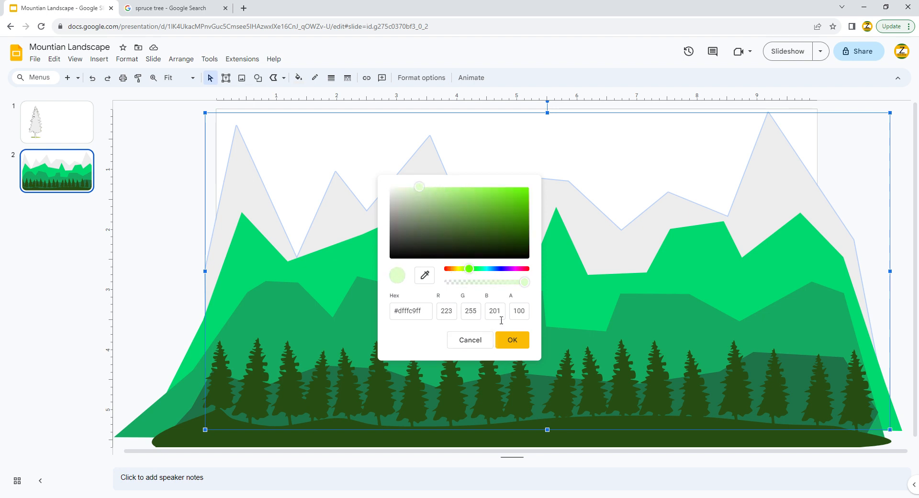
left_click(421, 189)
left_click(512, 340)
Step: Fill the third ridge behind the trees with a custom pale muted green, #a3dec1
left_click(380, 228)
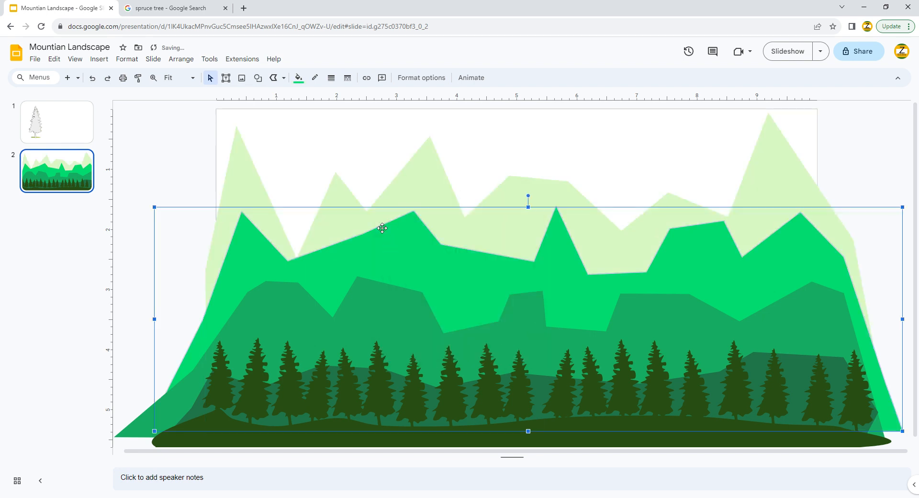
left_click(298, 77)
left_click(344, 157)
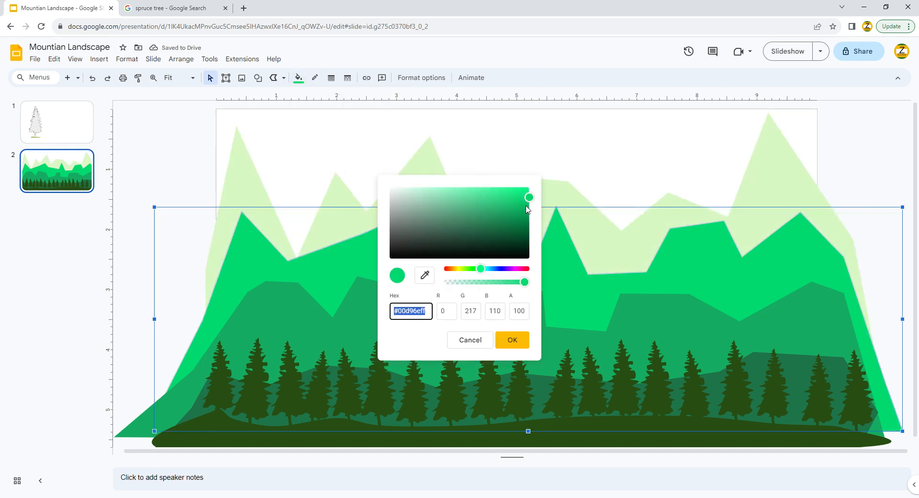
left_click_drag(412, 195, 427, 197)
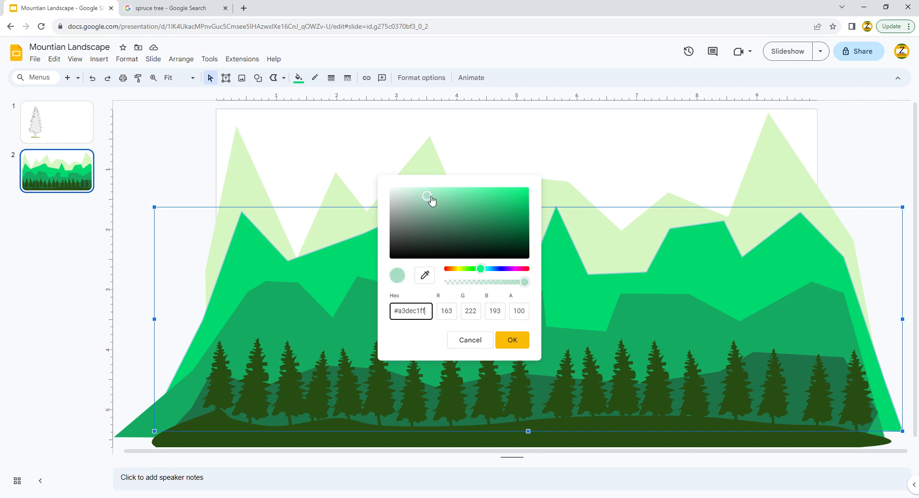
left_click(513, 341)
Step: Edit the points of the second ridge, shifting the vertex at the left foot of its narrow central plateau slightly outward
left_click(375, 120)
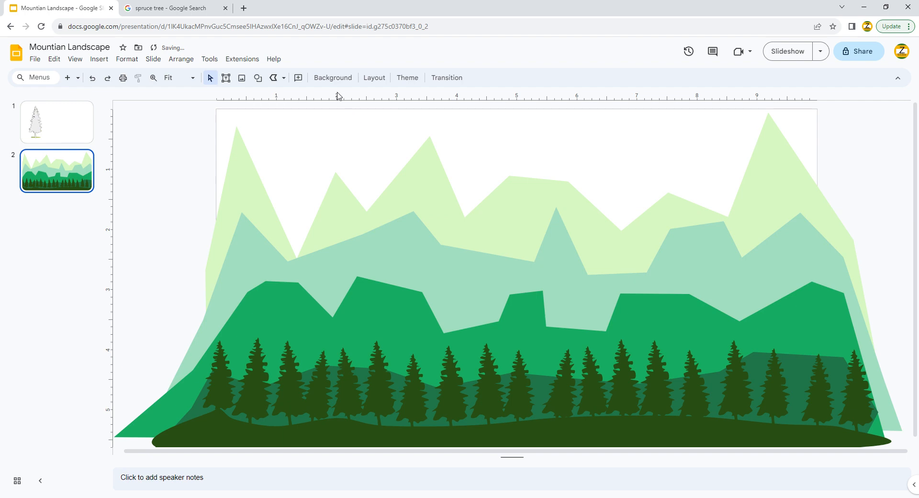
left_click(506, 329)
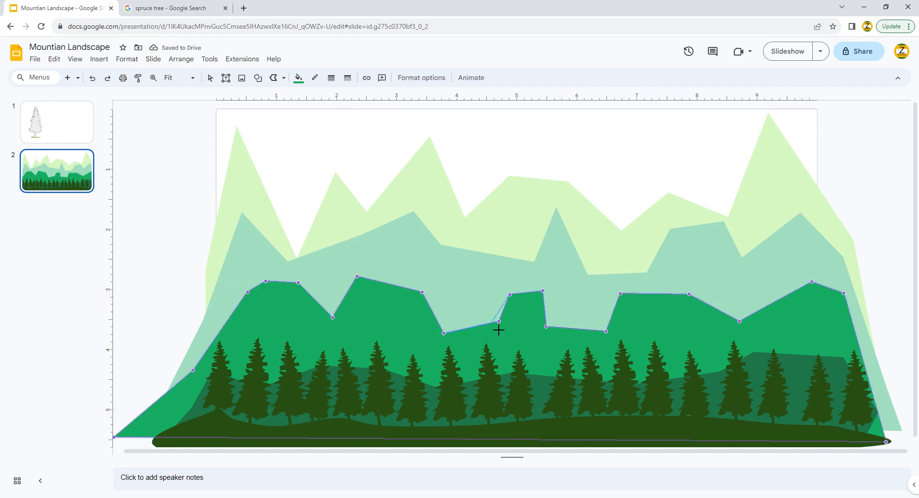
left_click(139, 230)
Step: Start a custom linear gradient for the slide background and set its first stop to light green 2
left_click(329, 79)
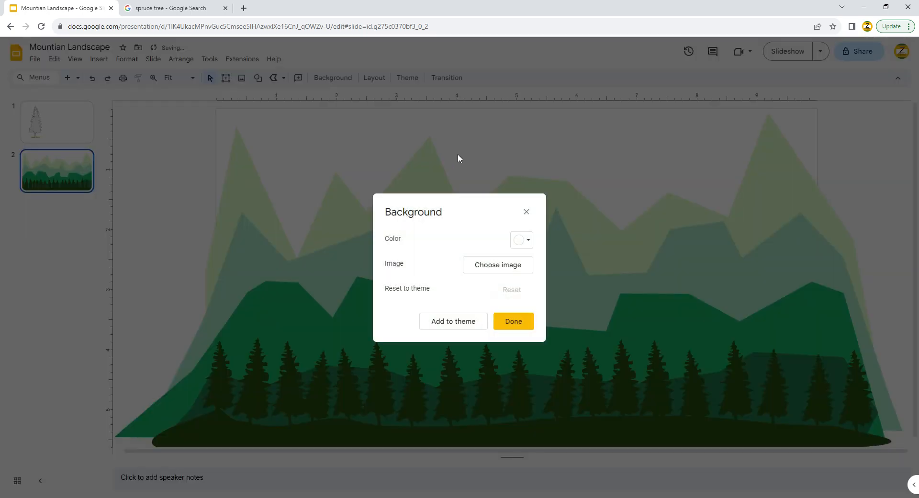
left_click(522, 240)
left_click(521, 333)
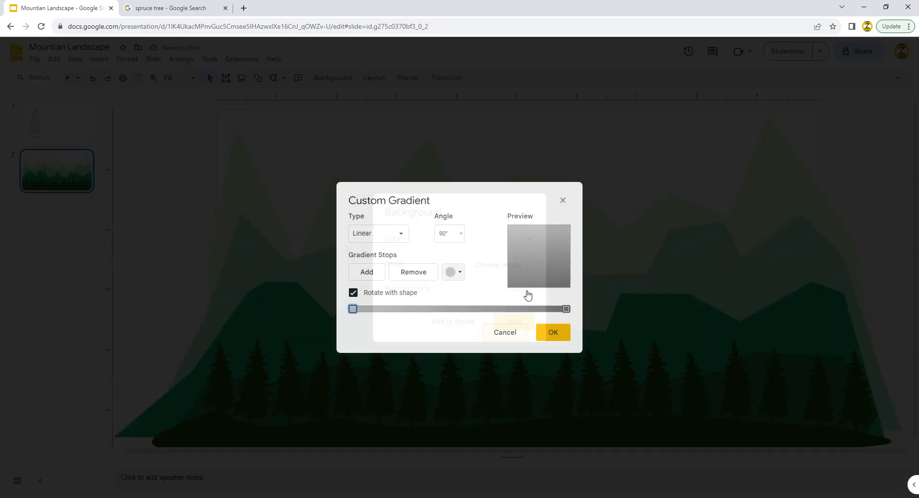
left_click(453, 272)
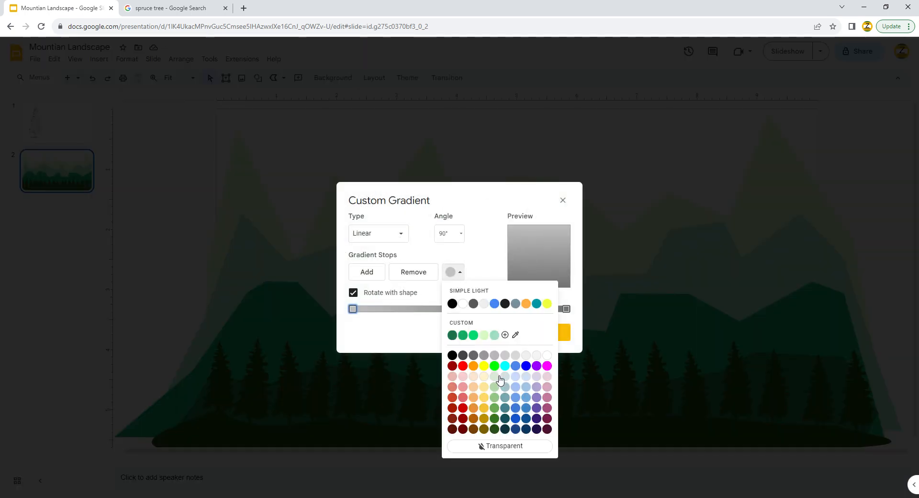
left_click(496, 378)
left_click(453, 271)
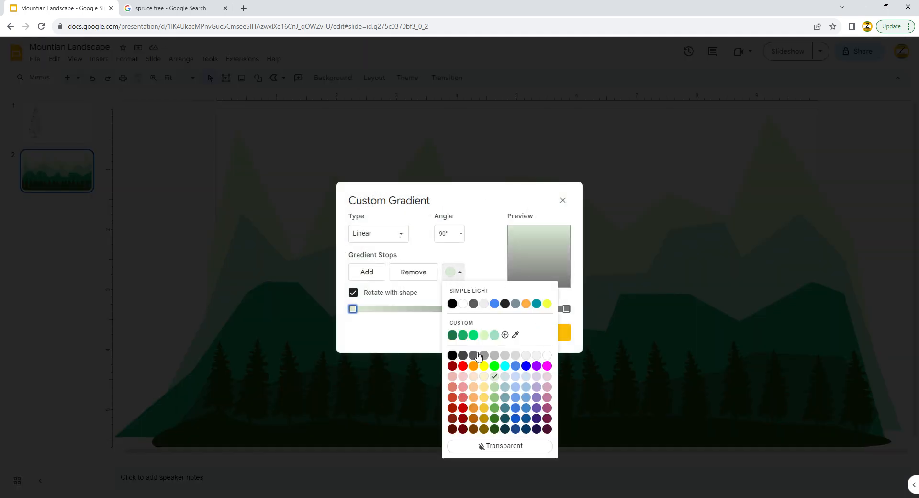
left_click(495, 386)
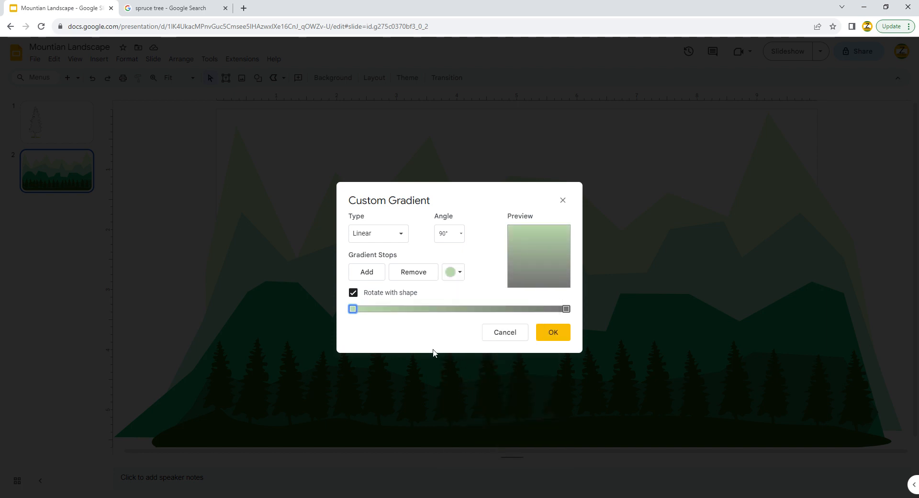
Step: Add a white stop to the background gradient and place it about a quarter of the way along
left_click(374, 277)
left_click(455, 272)
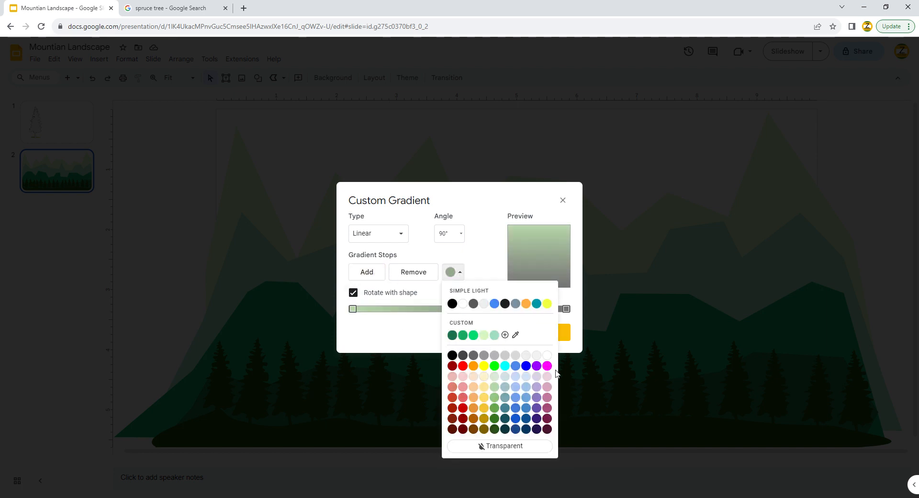
left_click(547, 356)
left_click_drag(460, 309, 406, 308)
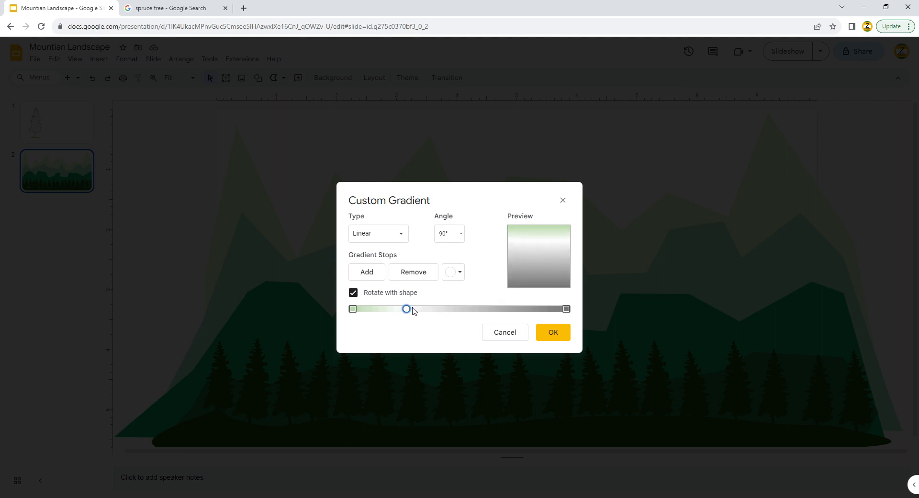
Step: Set the last stop of the gradient to white and apply the gradient to the slide background
left_click(566, 309)
left_click(455, 271)
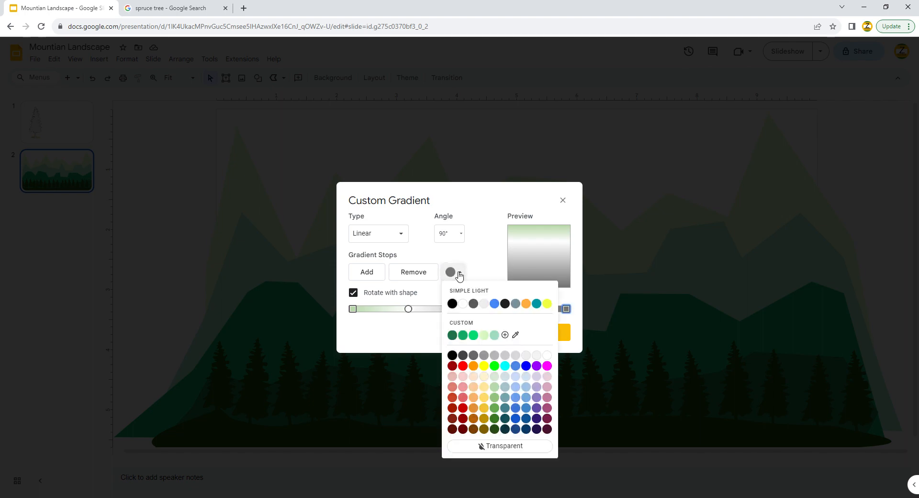
left_click(548, 357)
left_click(555, 333)
left_click(529, 328)
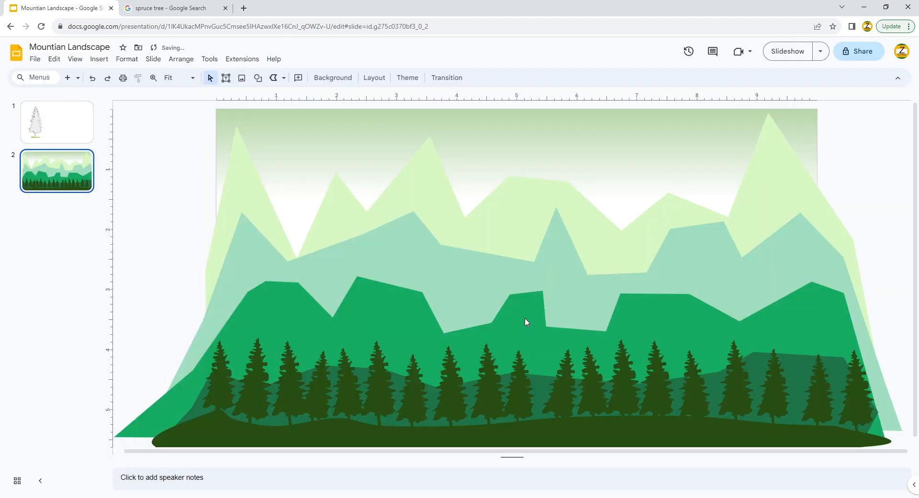